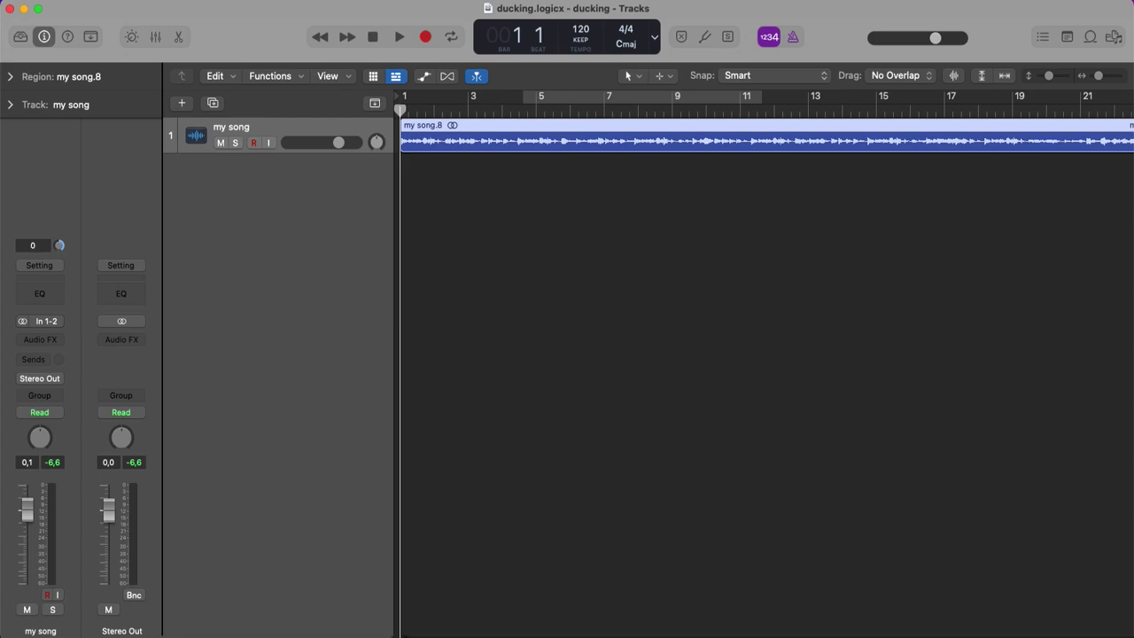
Play the my song track from bar 1 for a few bars, stop playback and return the playhead to the beginning.
left_click(574, 96)
left_click(554, 99)
key("space")
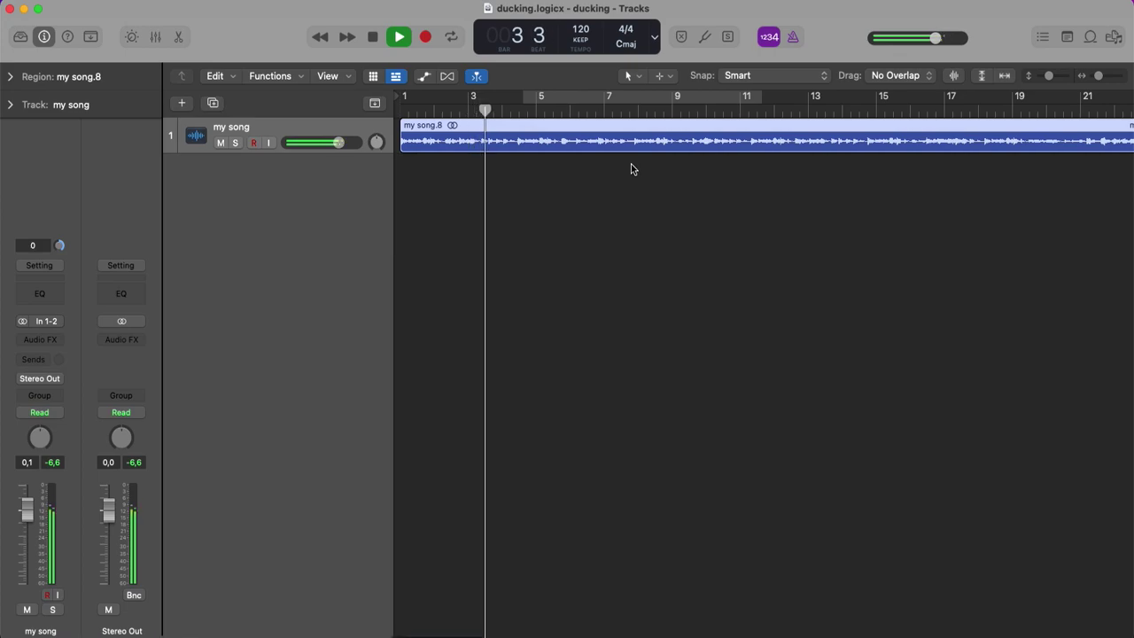
key("space")
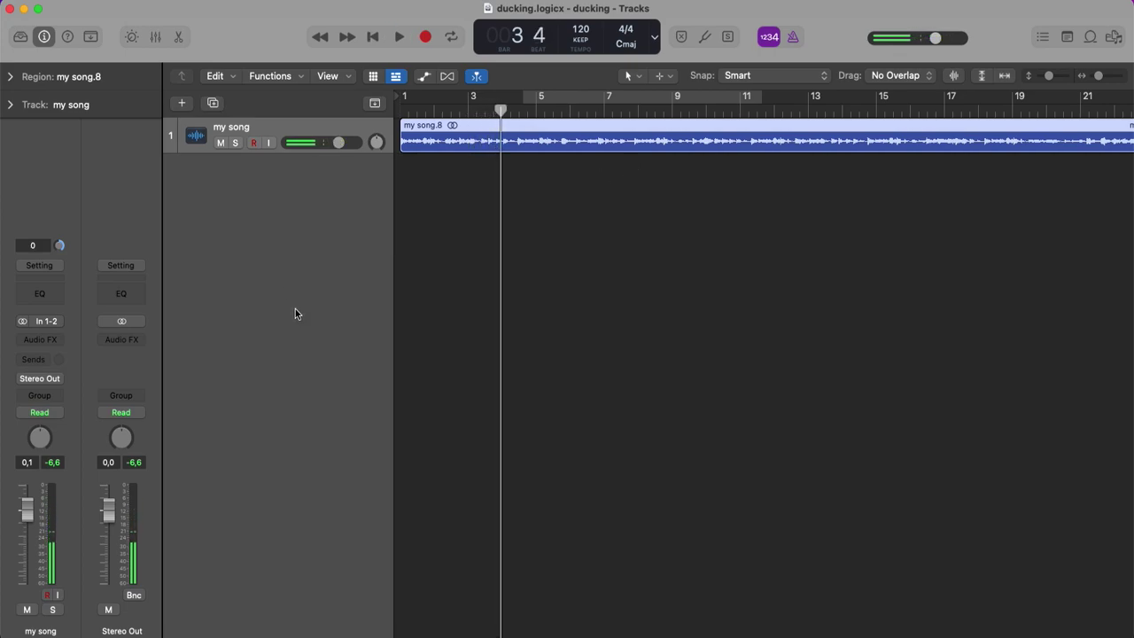
key("Return")
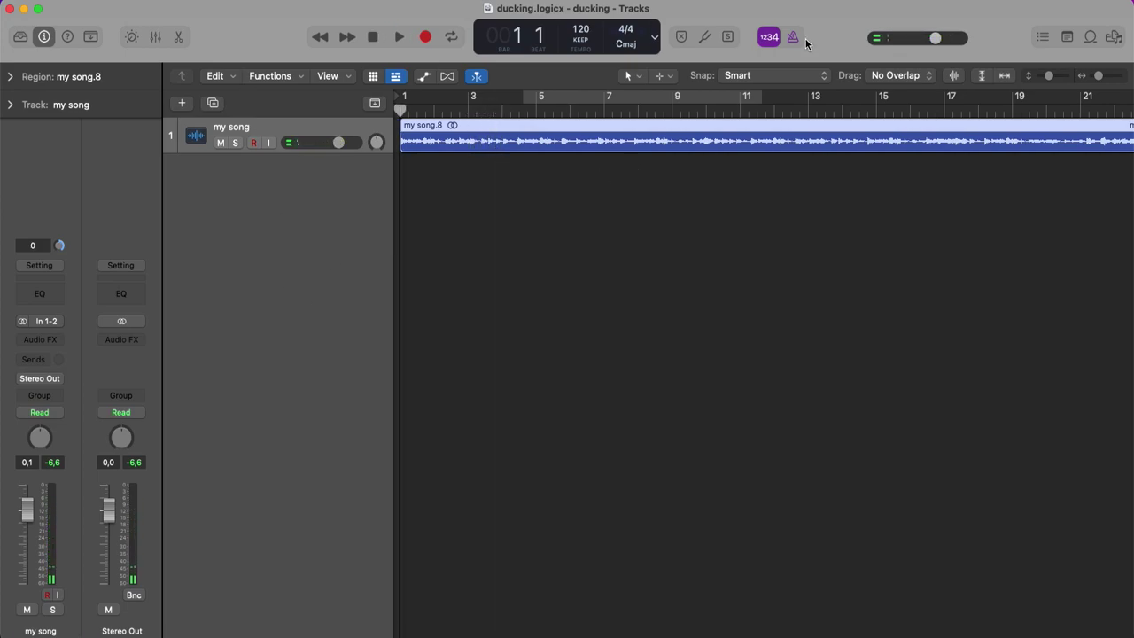
Route the my song channel's output to Bus 10.
left_click(53, 380)
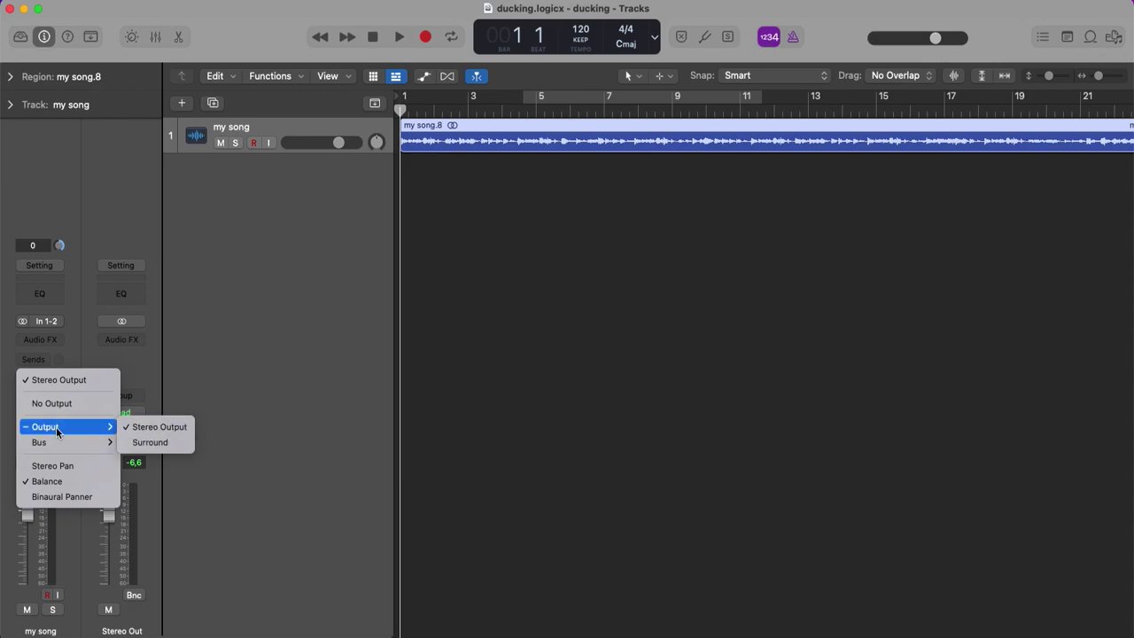
mouse_move(56, 442)
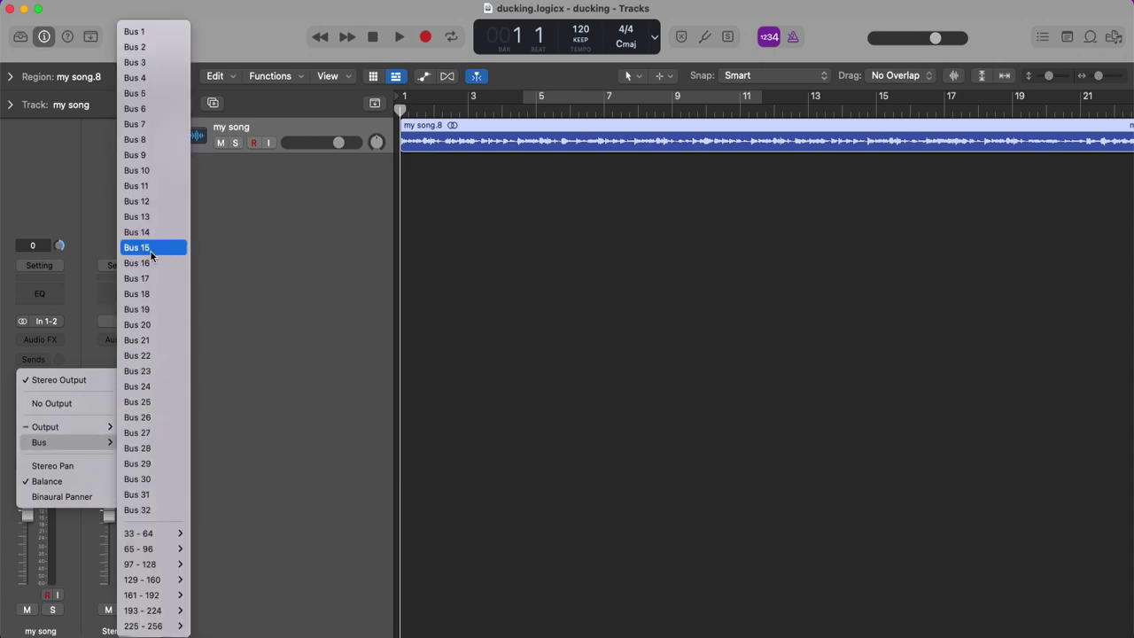
left_click(148, 170)
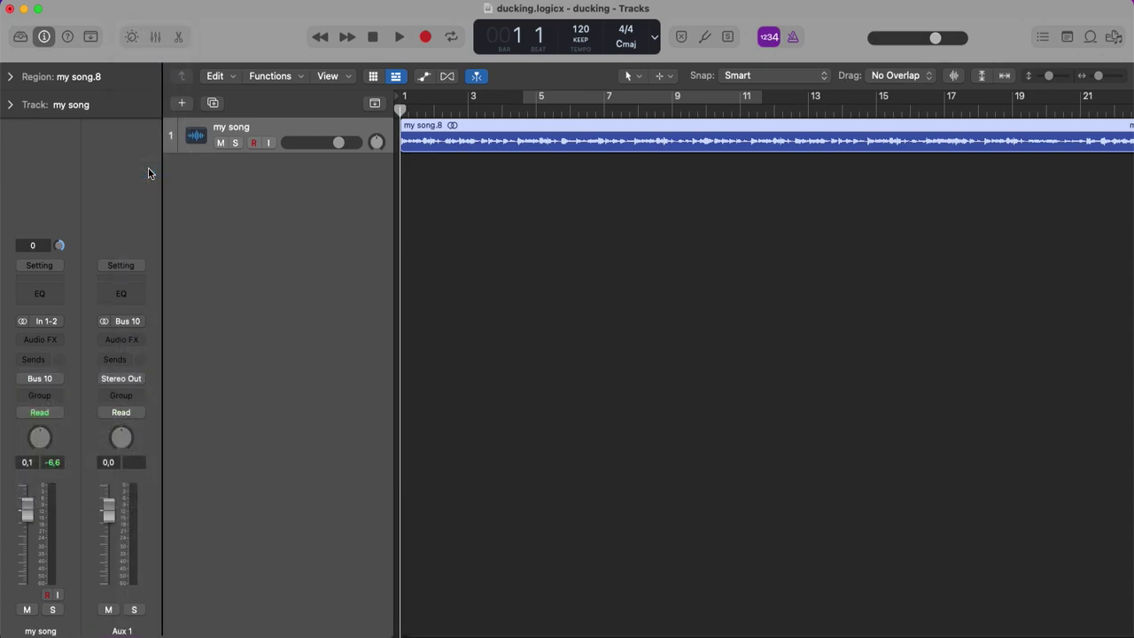
Rename the aux channel fed by Bus 10 as DUCKER.
double_click(122, 631)
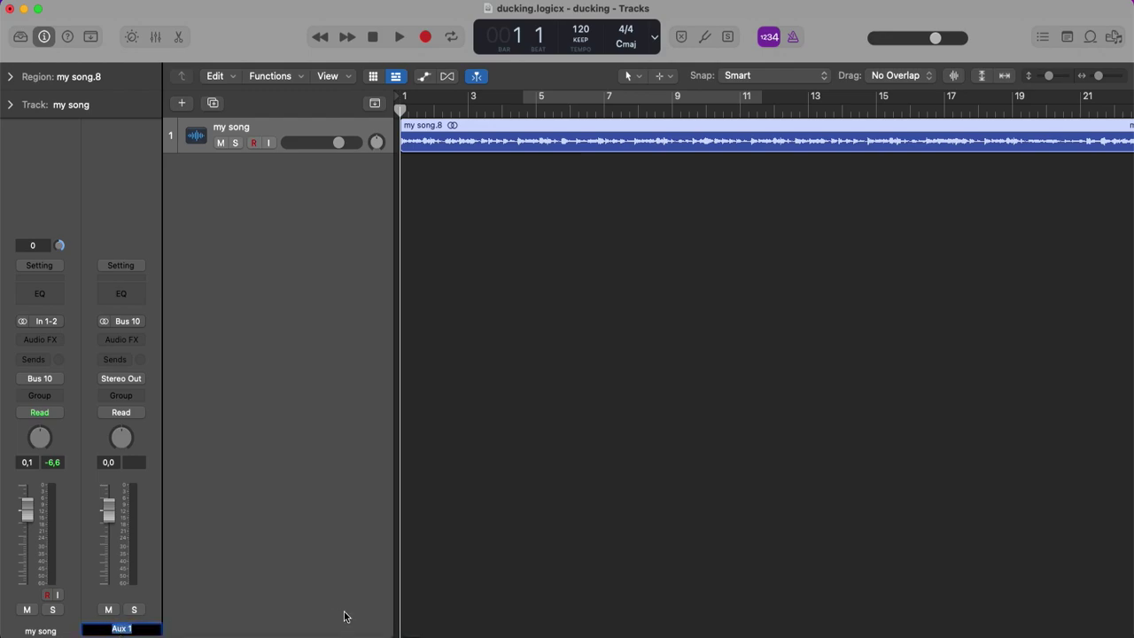
type("DUCKER")
key("Return")
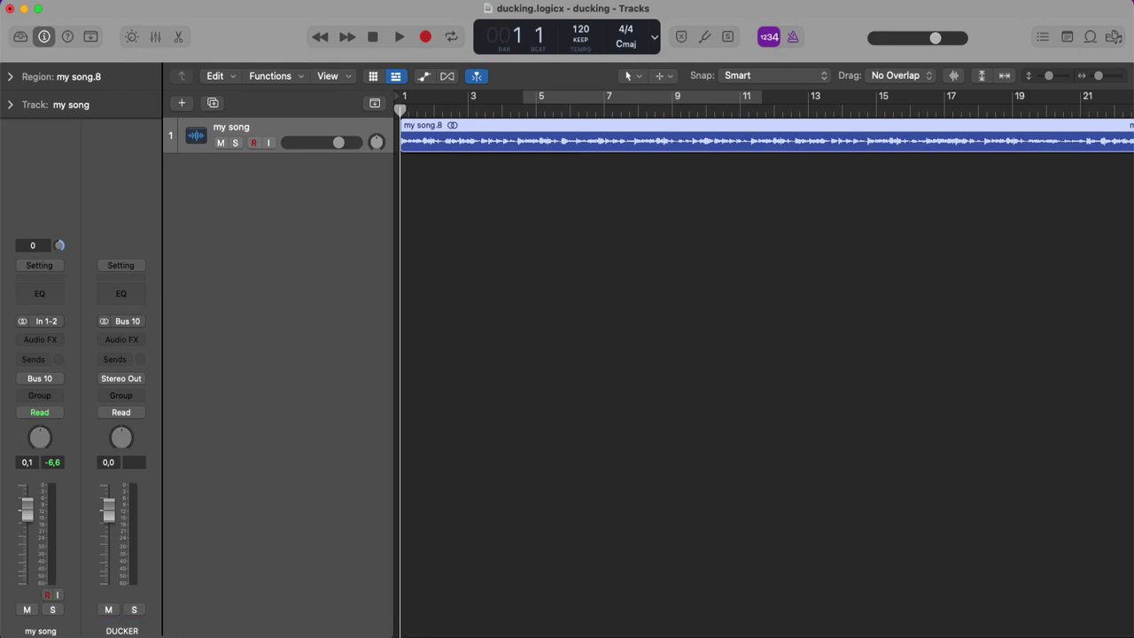
left_click(138, 341)
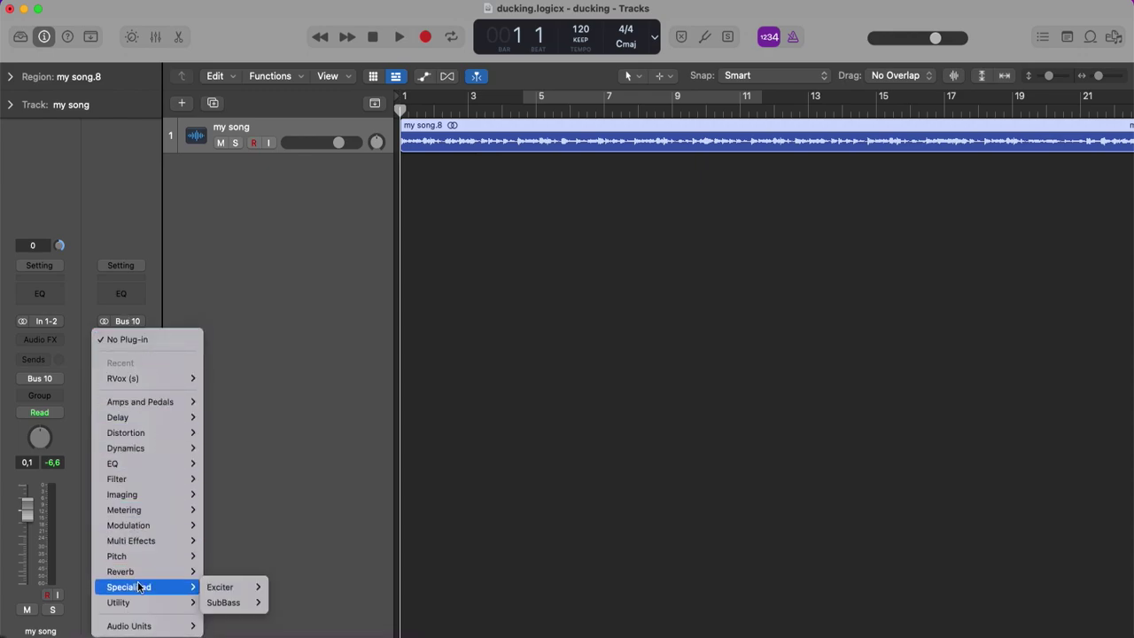
mouse_move(142, 625)
mouse_move(248, 549)
left_click(343, 326)
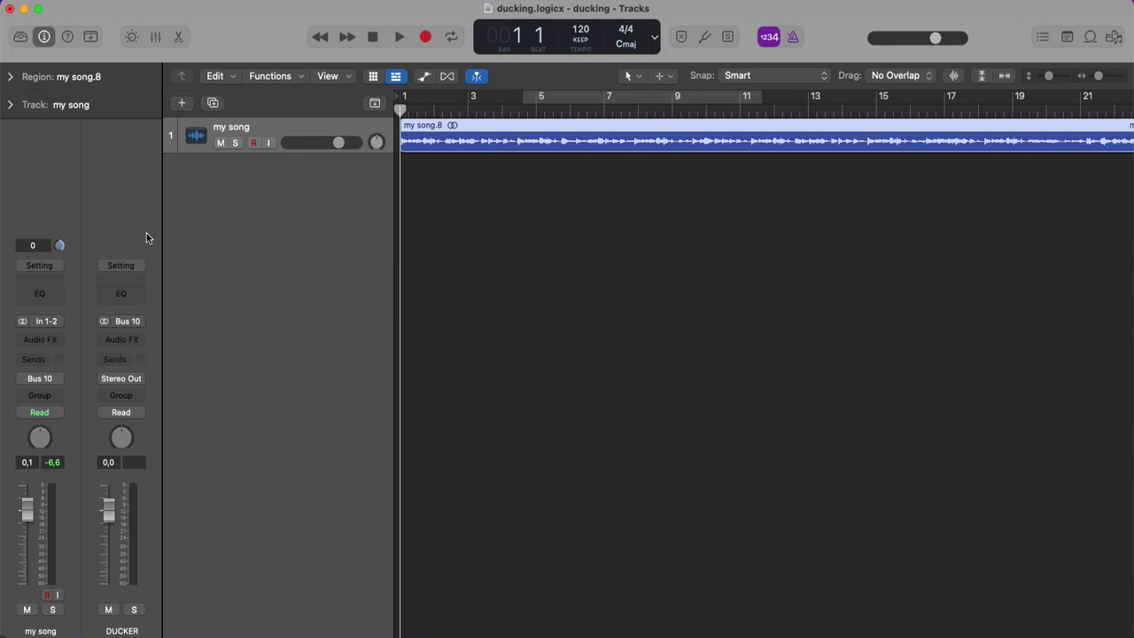
Examine which Legacy audio effects, including hidden ones, are offered for the my song channel.
left_click(53, 340)
left_click(47, 153)
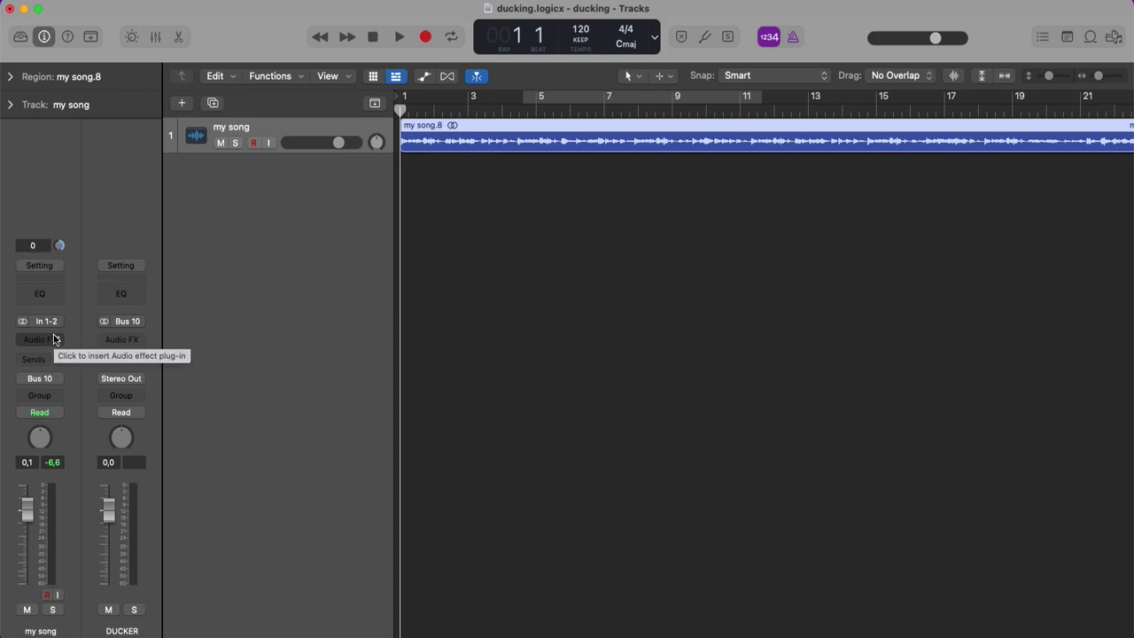
left_click(53, 337)
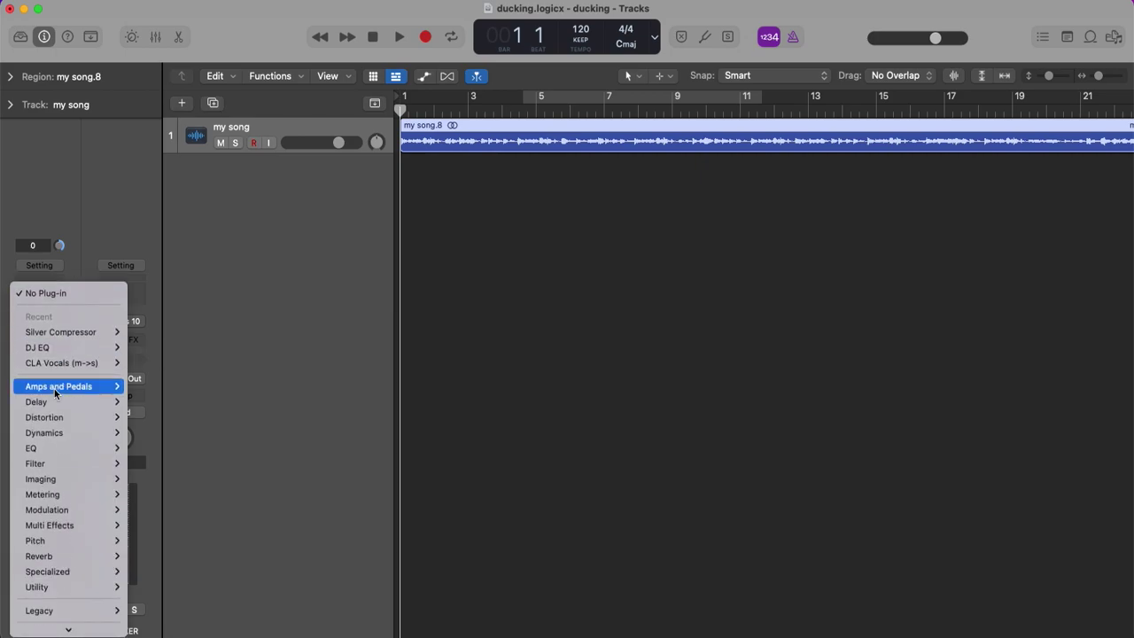
mouse_move(66, 602)
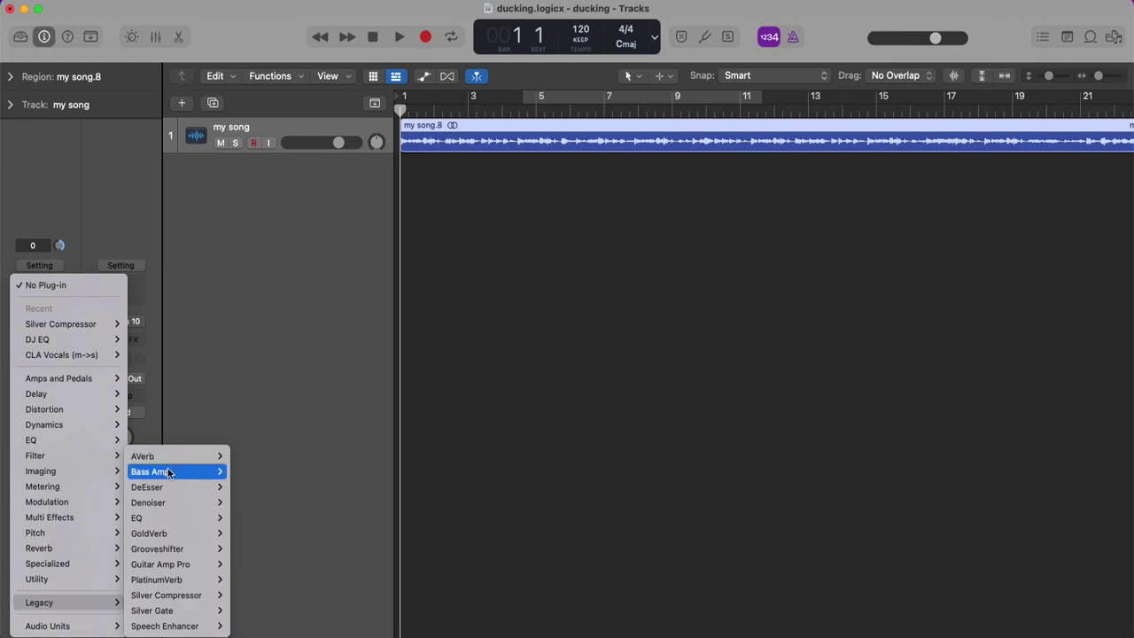
mouse_move(169, 472)
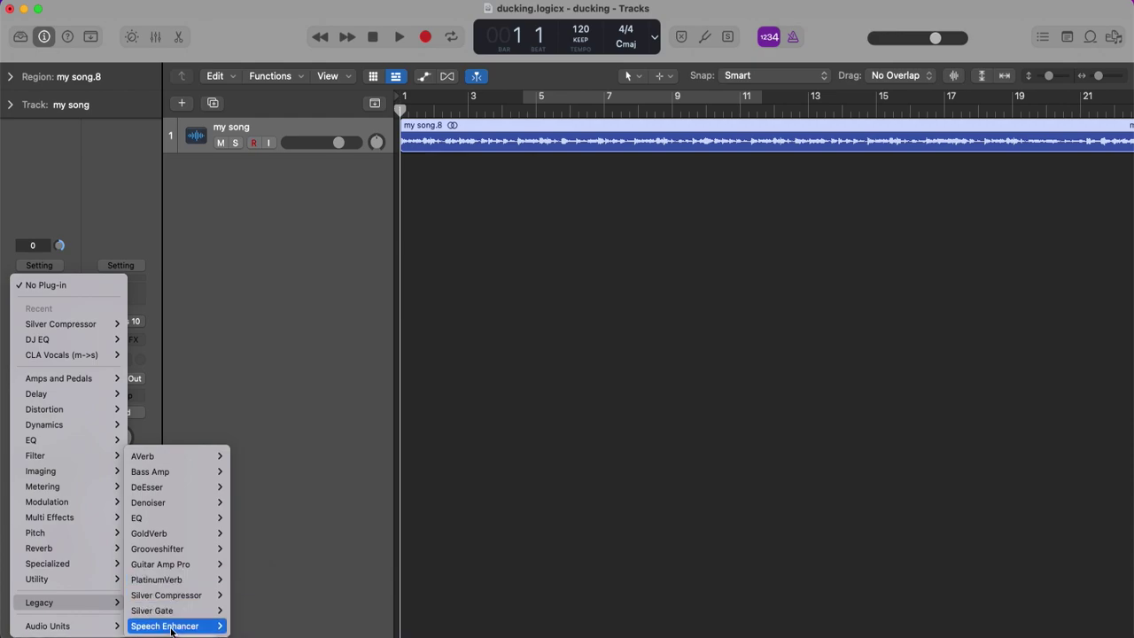
mouse_move(171, 631)
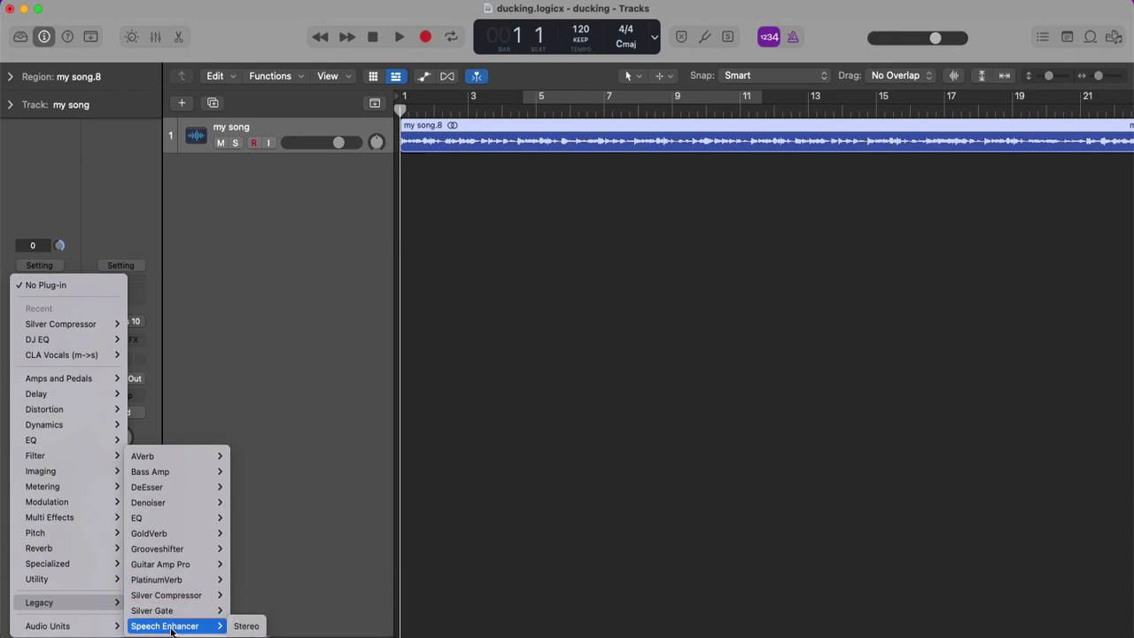
left_click(289, 355)
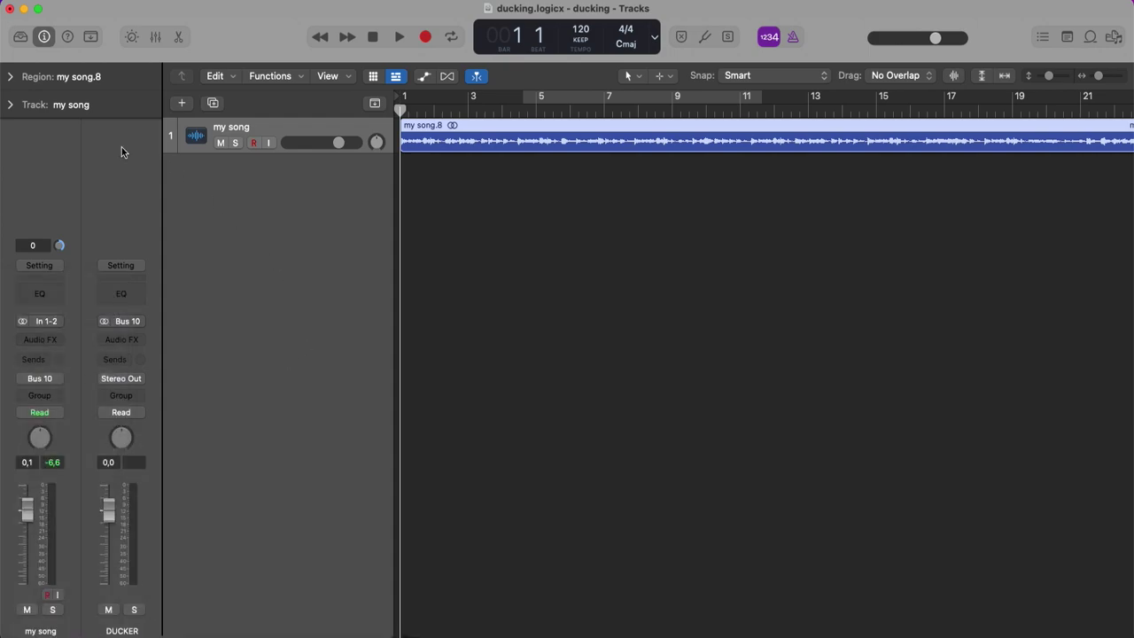
Show the mixer, examine the Legacy audio effects offered for the Stereo Out channel, and hide the mixer again.
key("x")
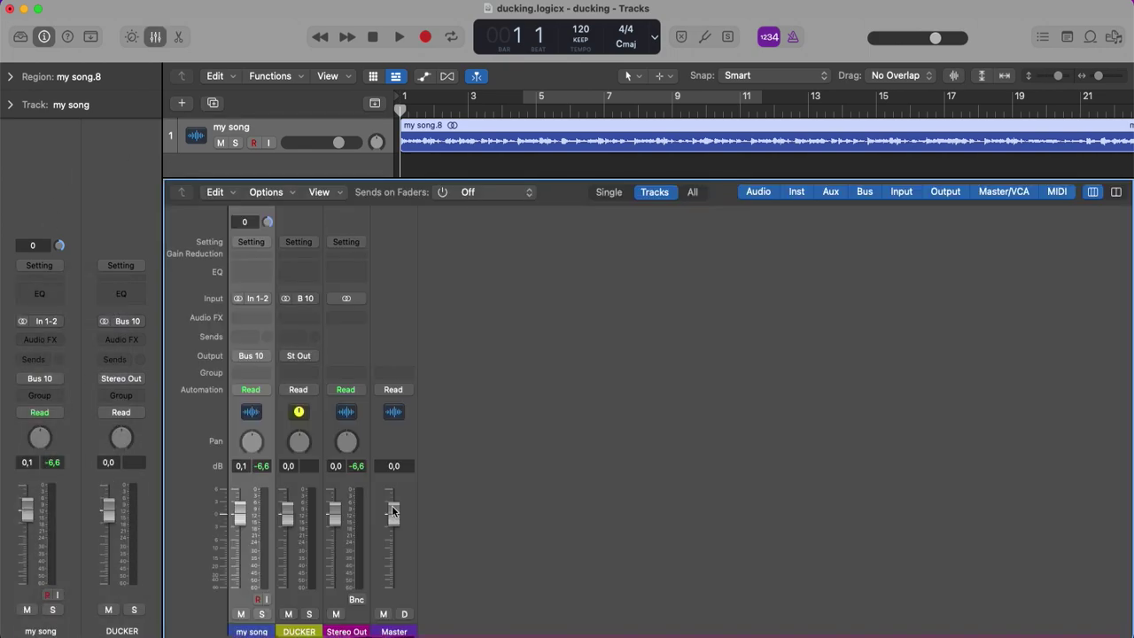
left_click(352, 320)
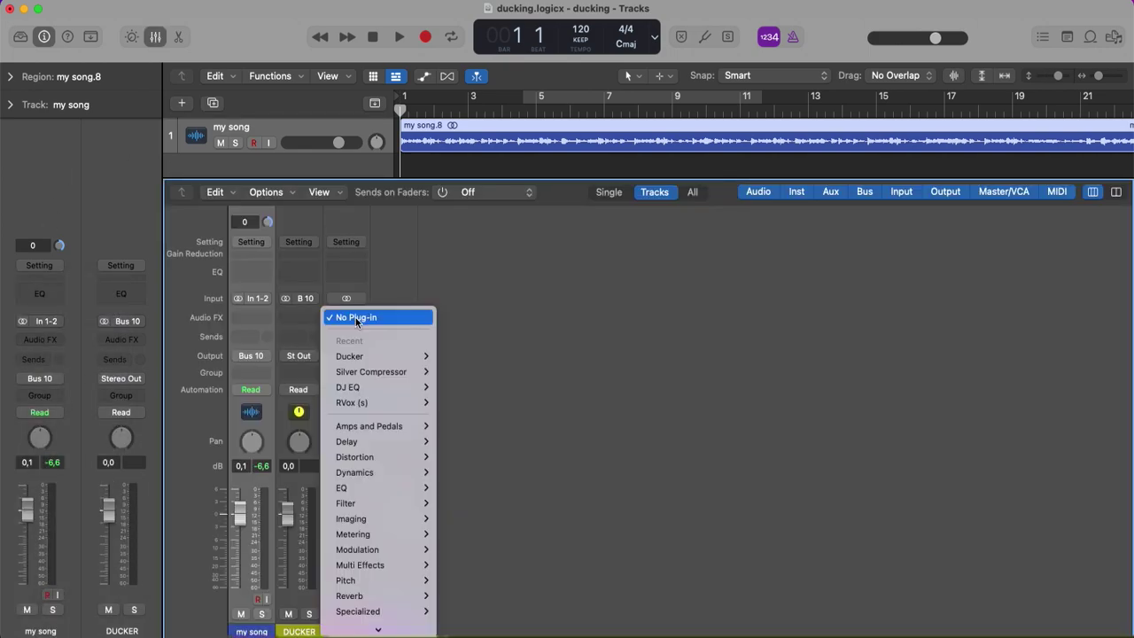
mouse_move(383, 609)
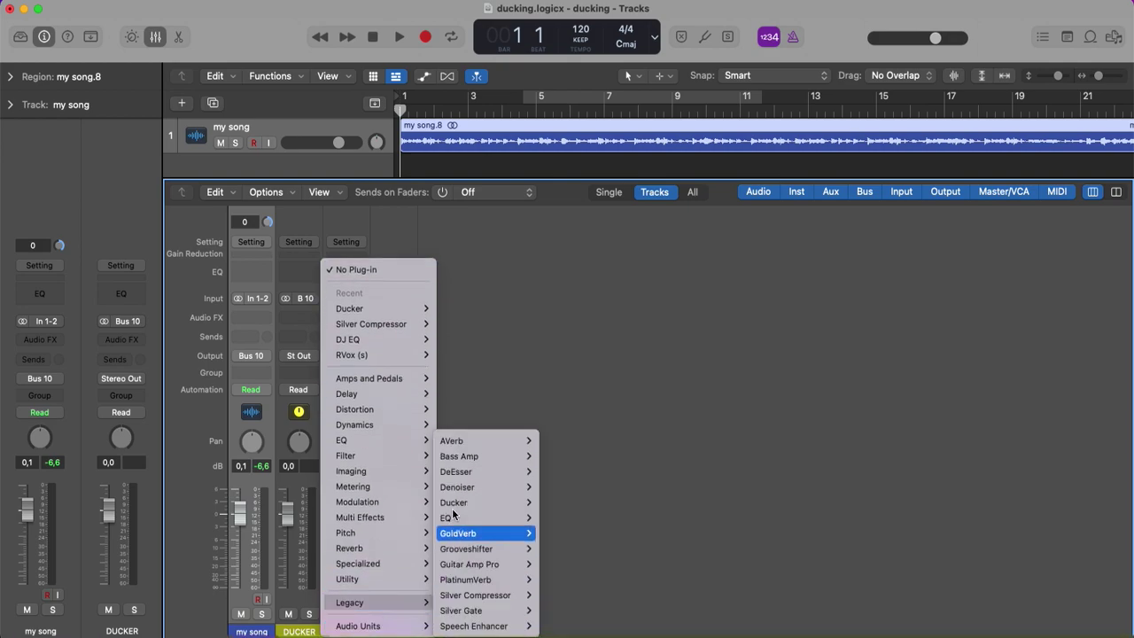
left_click(727, 450)
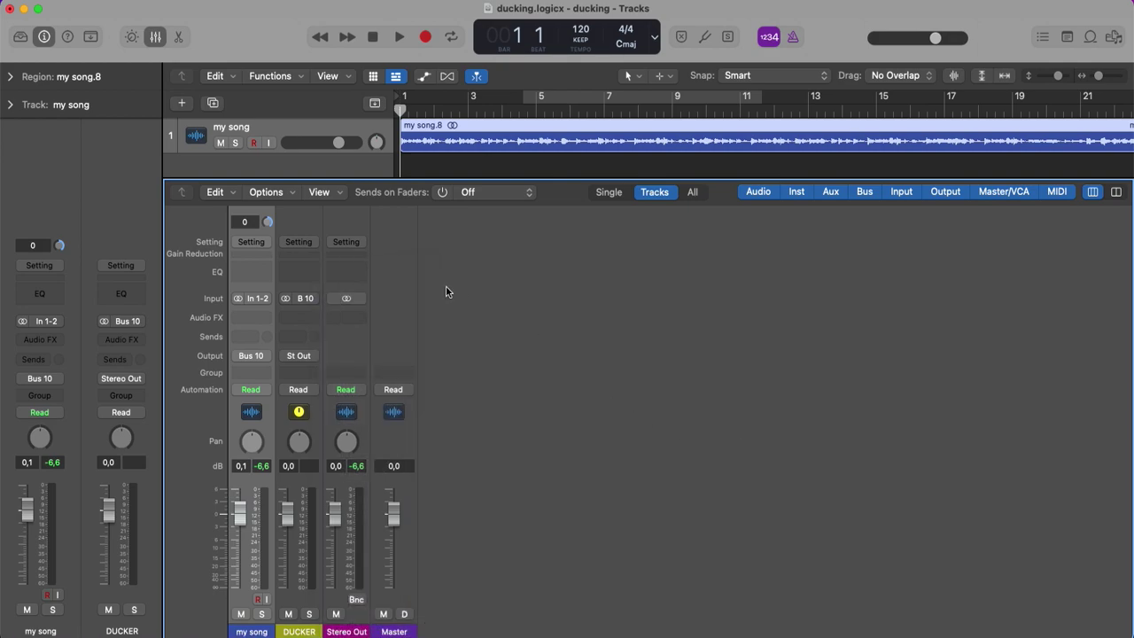
key("x")
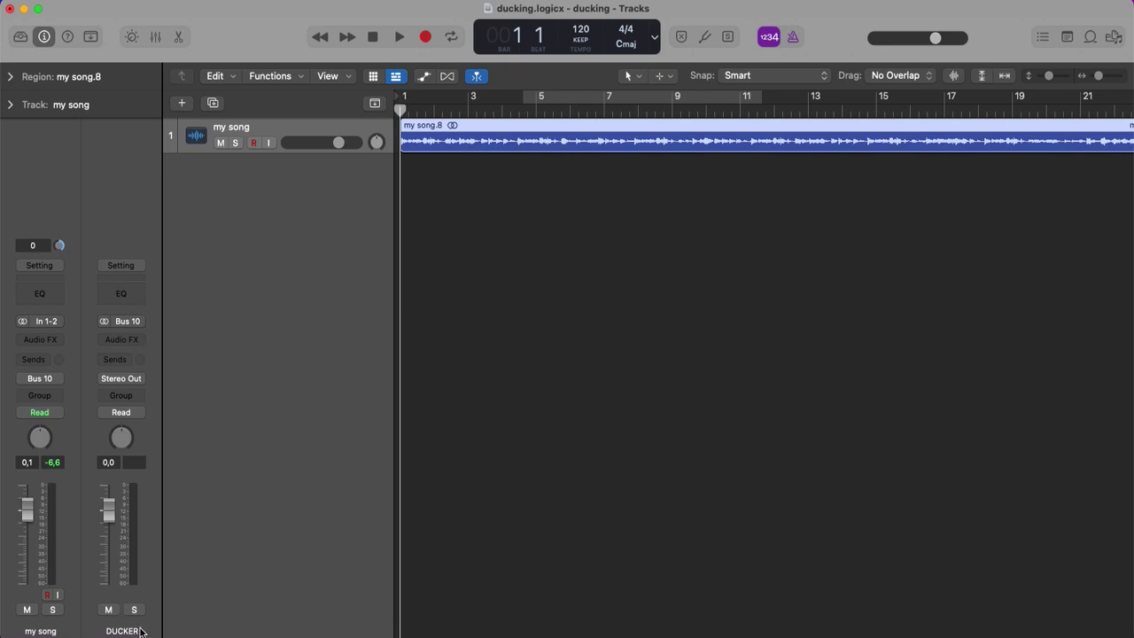
Insert the Legacy Ducker plug-in on the DUCKER aux channel, enable Ducking, and move the plug-in window clear of the track.
left_click(137, 342)
mouse_move(149, 600)
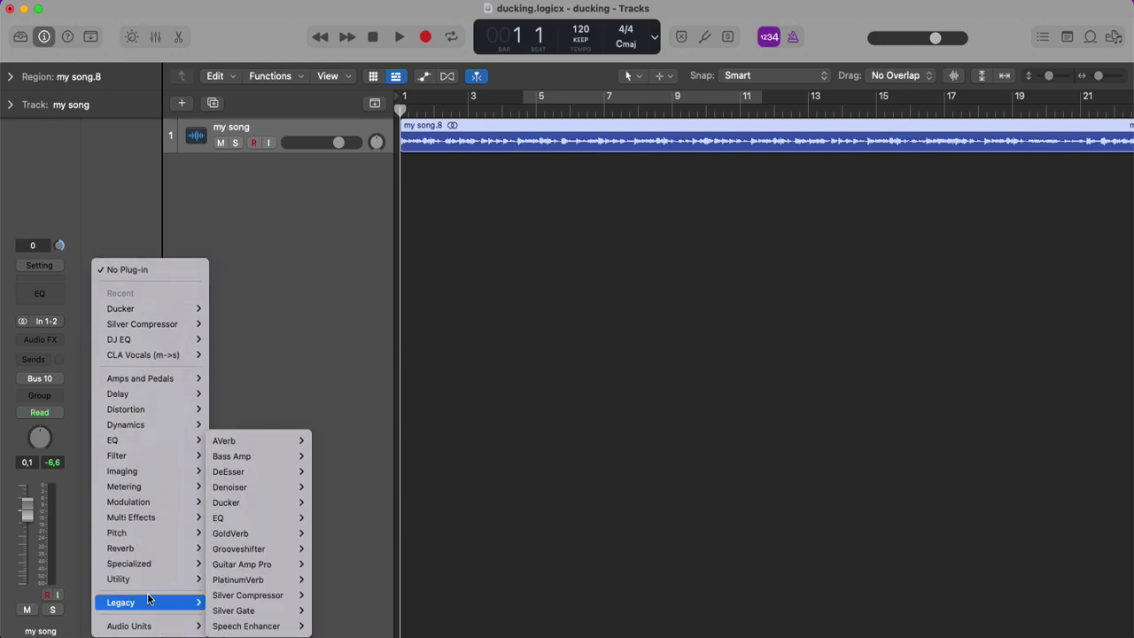
left_click(237, 501)
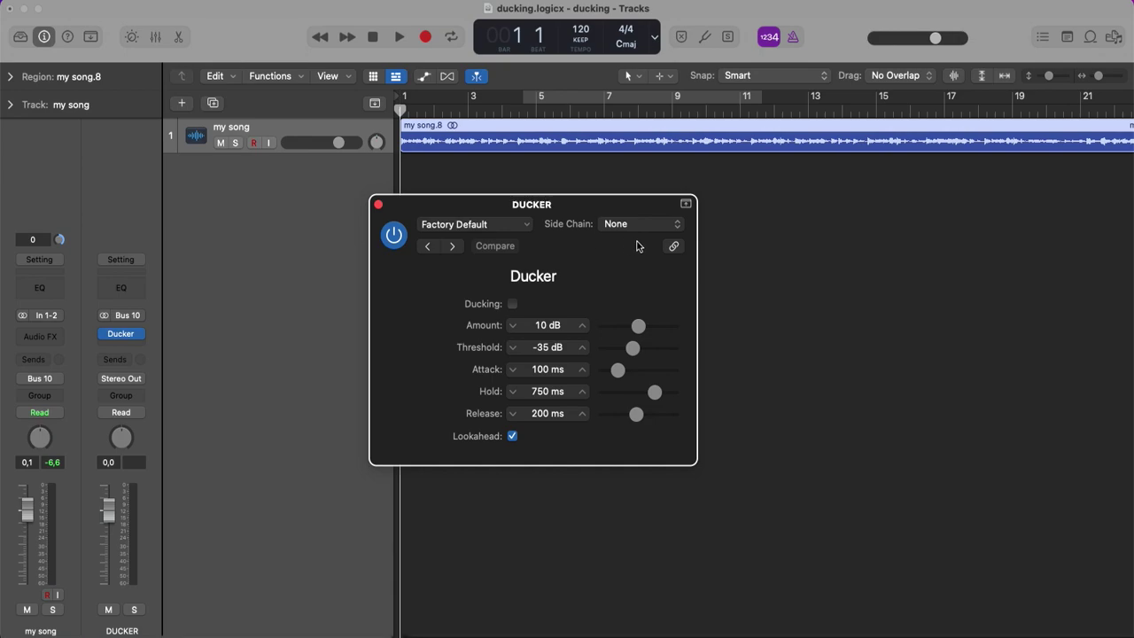
left_click(513, 305)
left_click_drag(553, 210, 576, 346)
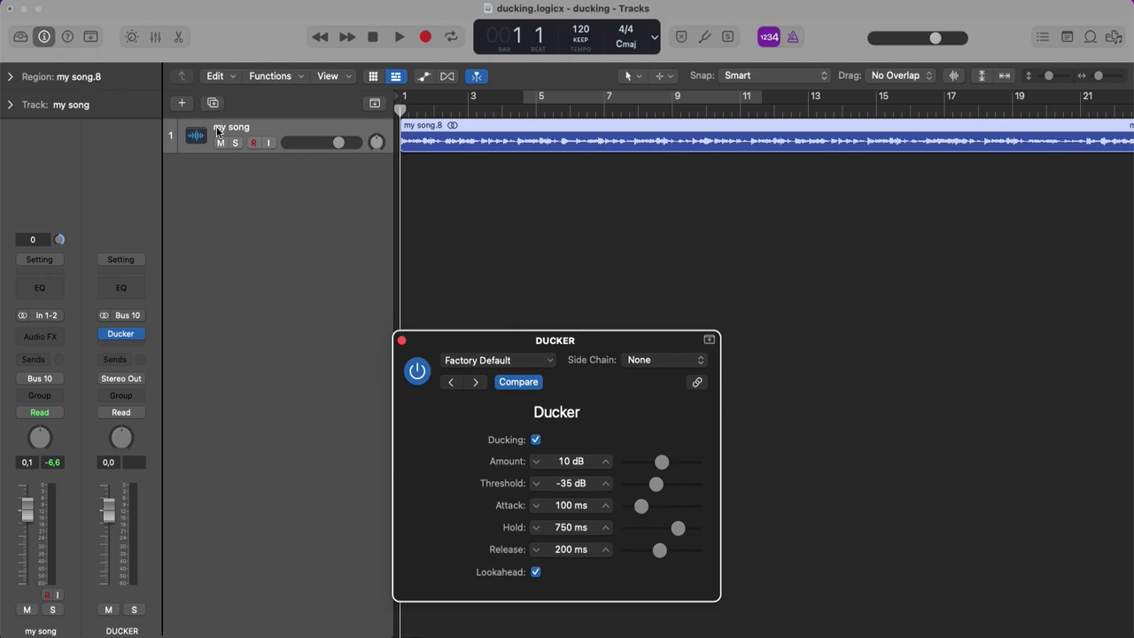
Open the Apple Loops browser with the instrument categories shown and search the loops for VOICE.
left_click(1093, 37)
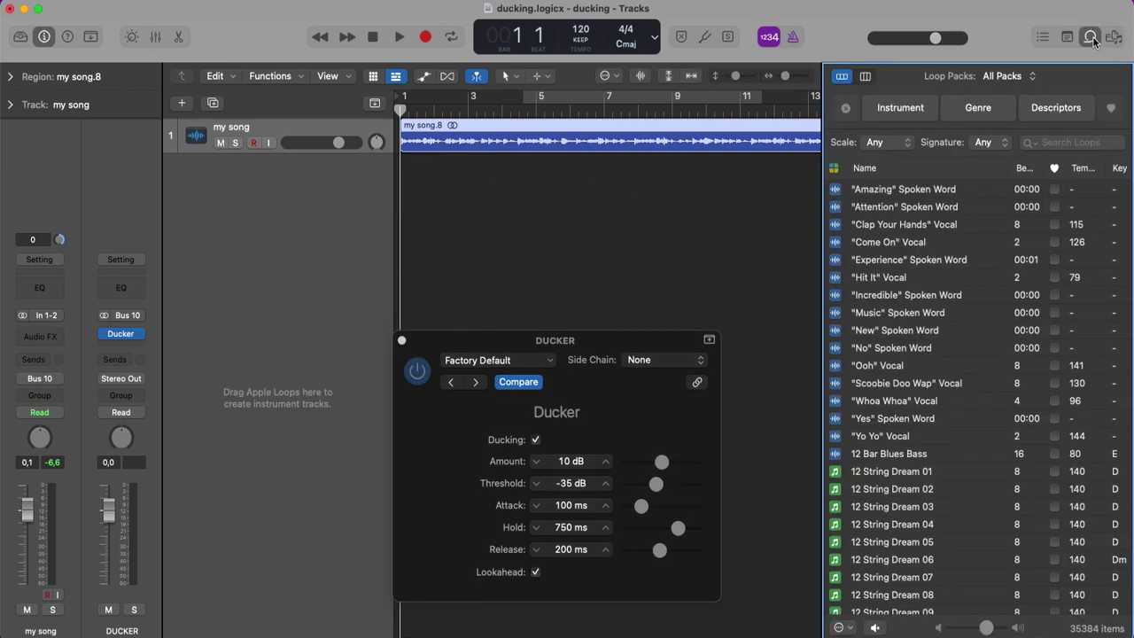
left_click(876, 108)
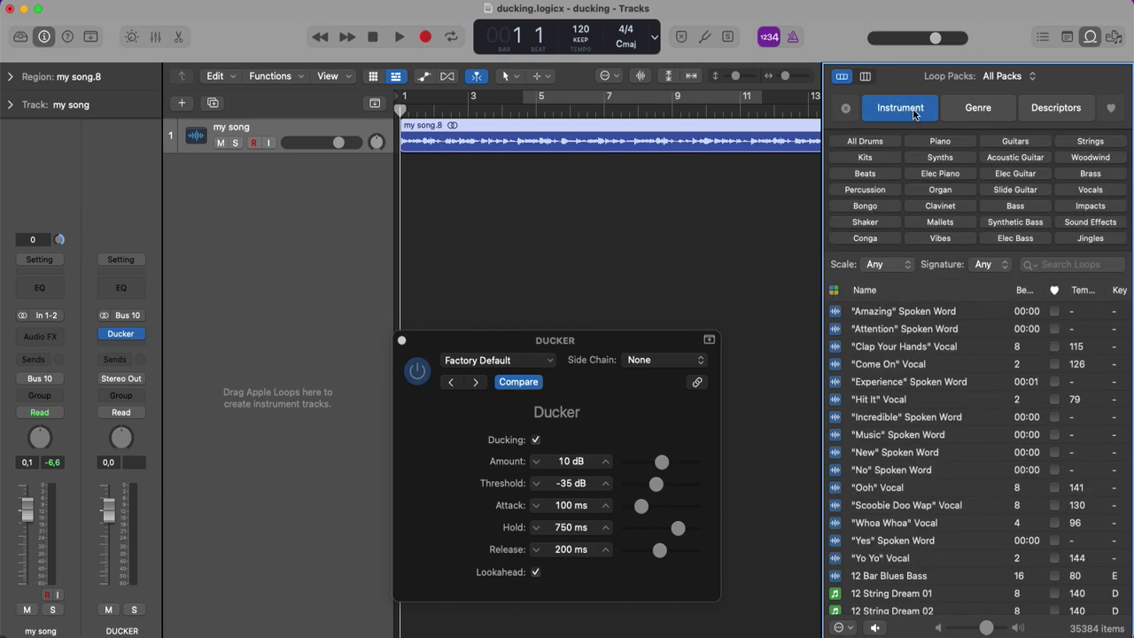
left_click(1062, 266)
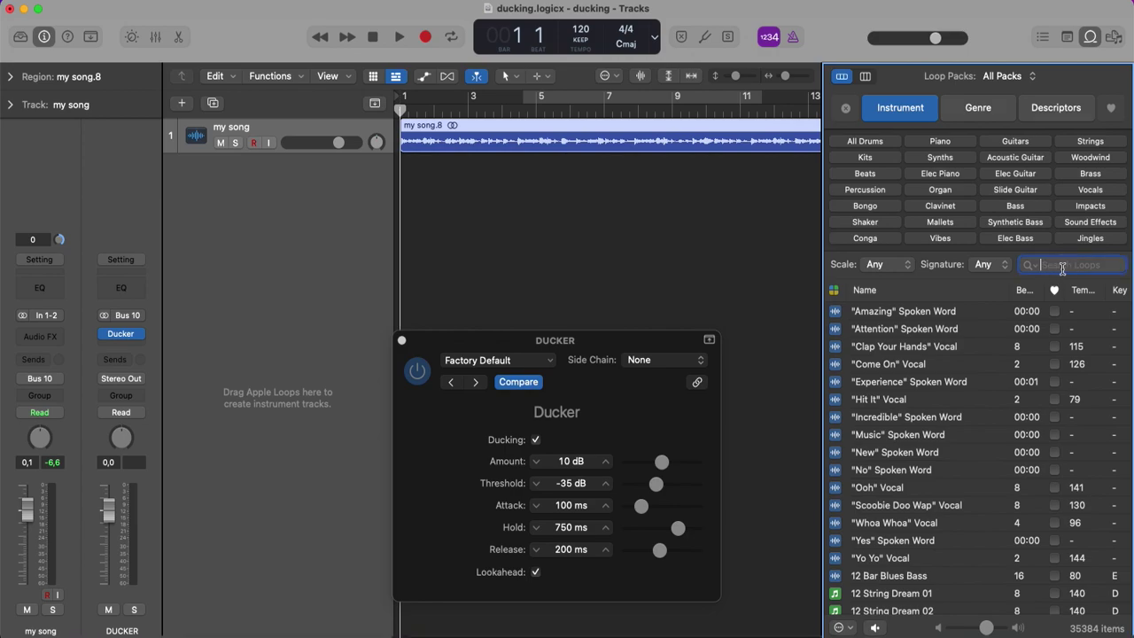
type("VOICE")
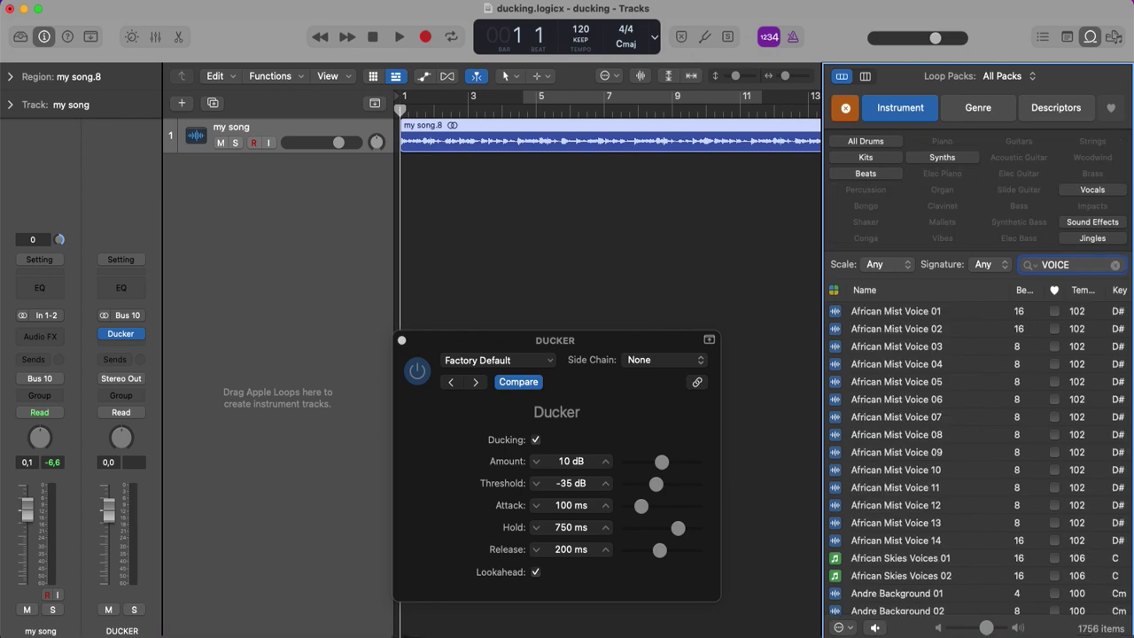
key("Return")
Browse the VOICE loops and preview Byron Melody 05, stopping the preview after a short listen.
scroll(930, 451, "down", 10)
scroll(931, 452, "down", 20)
scroll(931, 451, "down", 20)
scroll(930, 452, "up", 15)
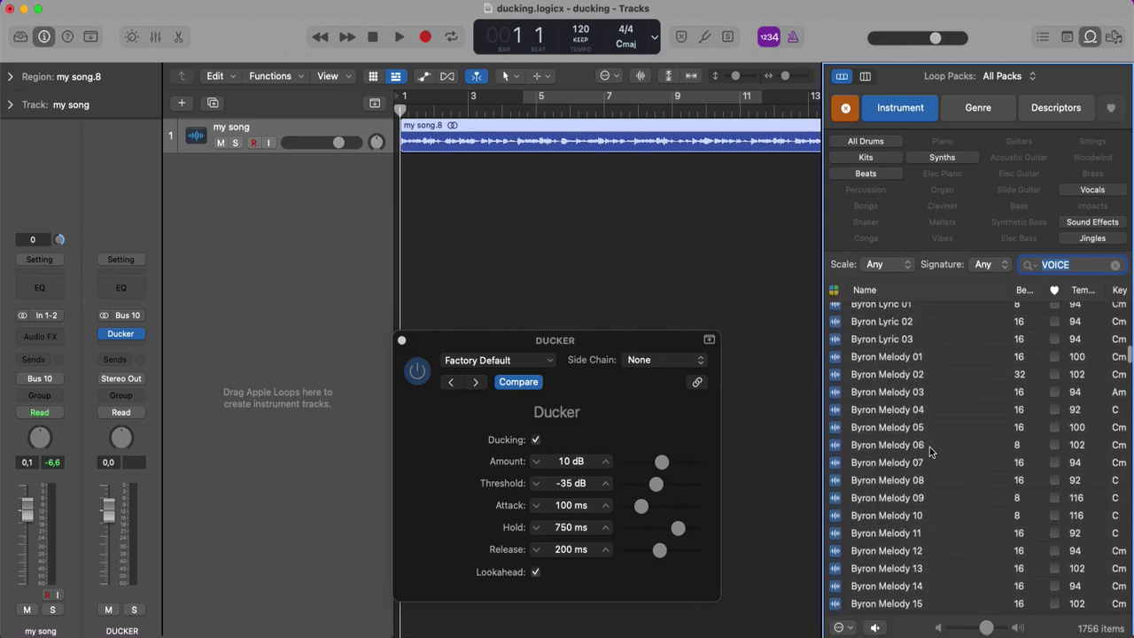
left_click(881, 430)
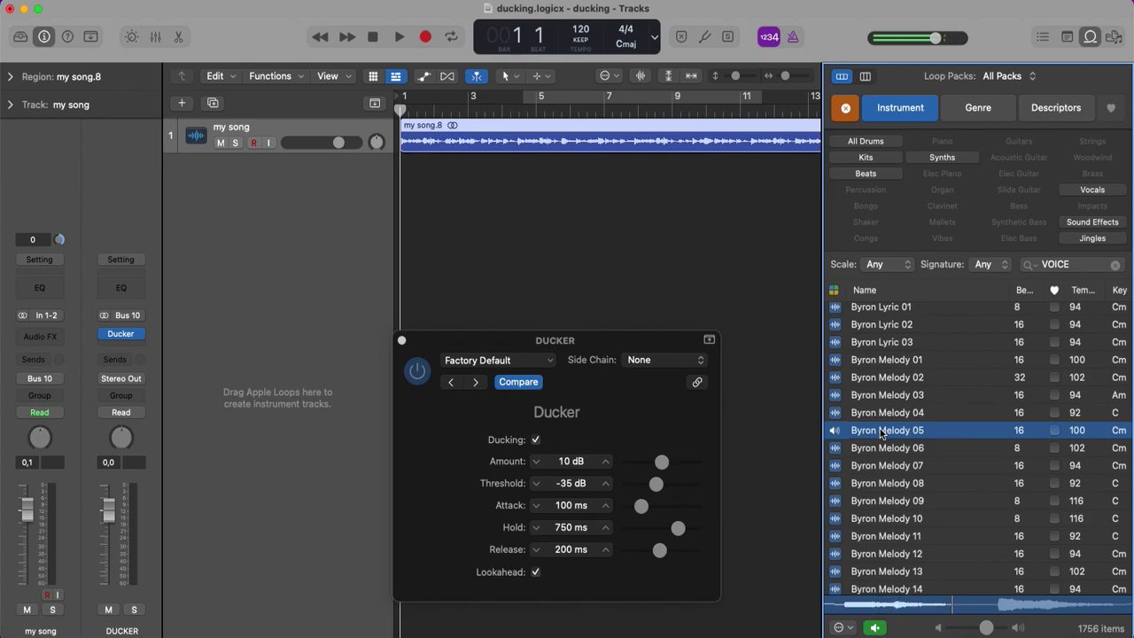
left_click(882, 431)
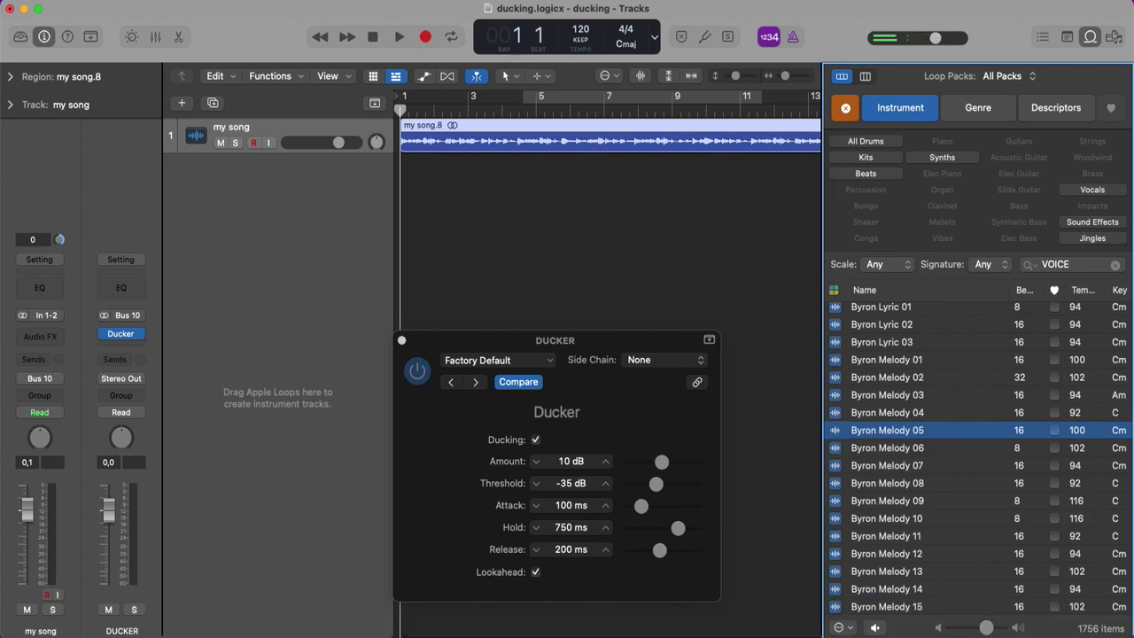
Look further through the VOICE loops down to the Tyson entries and preview Tyson Background 02.
scroll(930, 385, "down", 20)
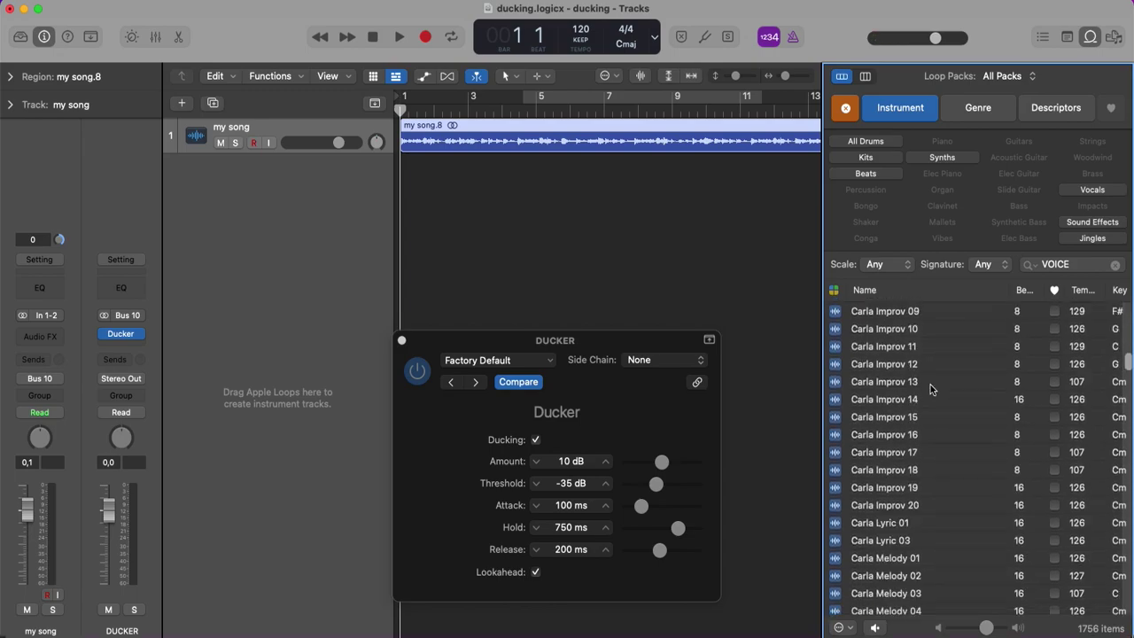
scroll(930, 384, "down", 20)
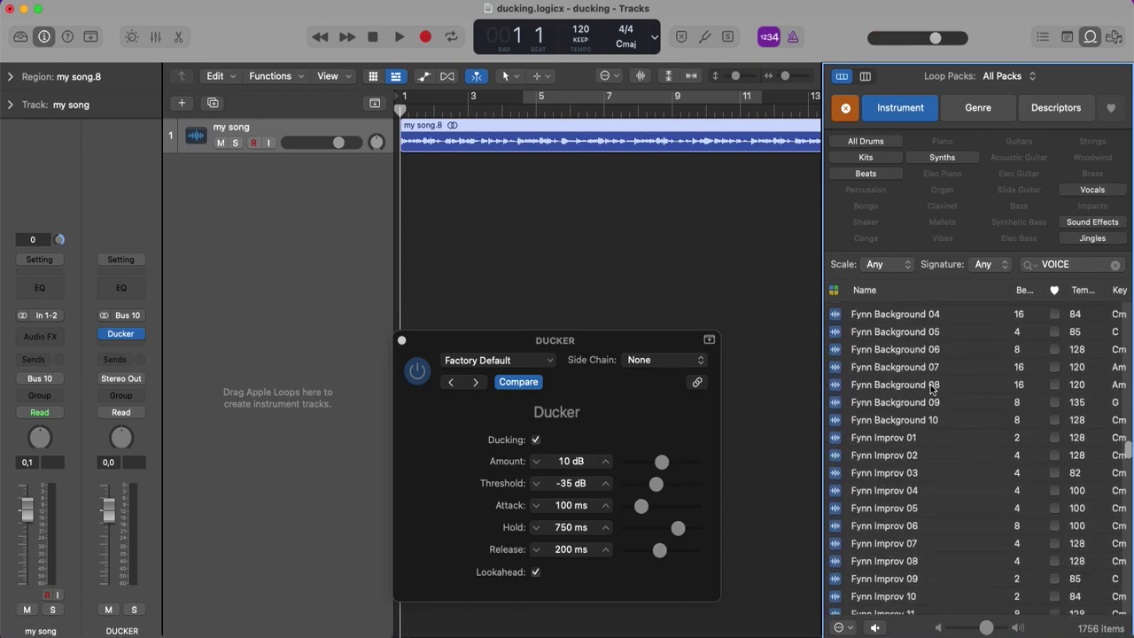
scroll(930, 387, "down", 20)
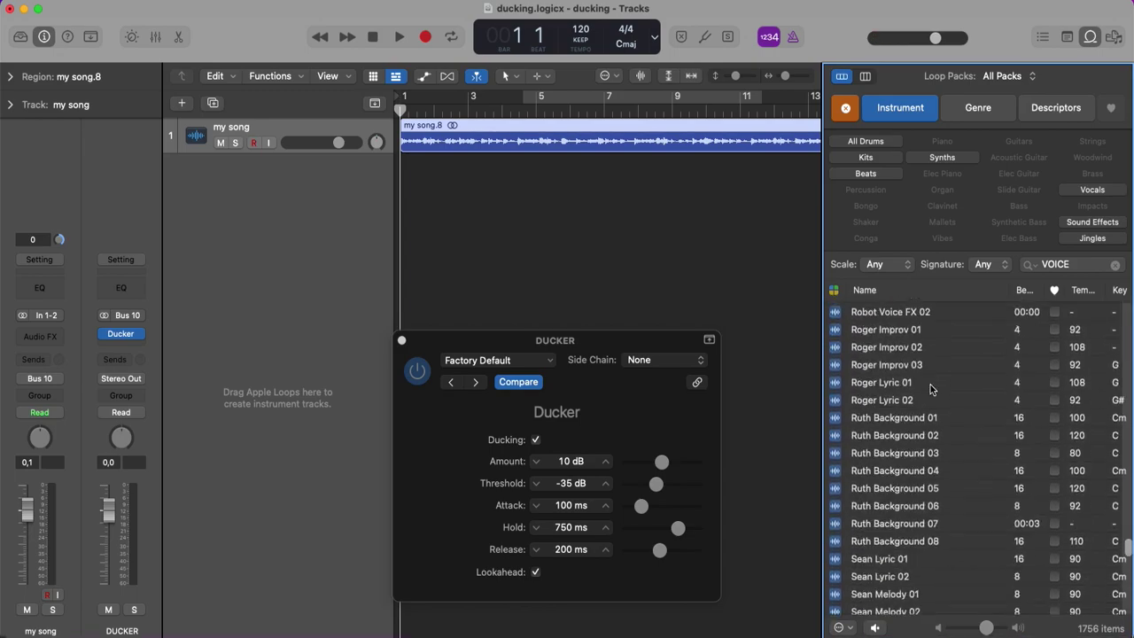
scroll(930, 384, "down", 15)
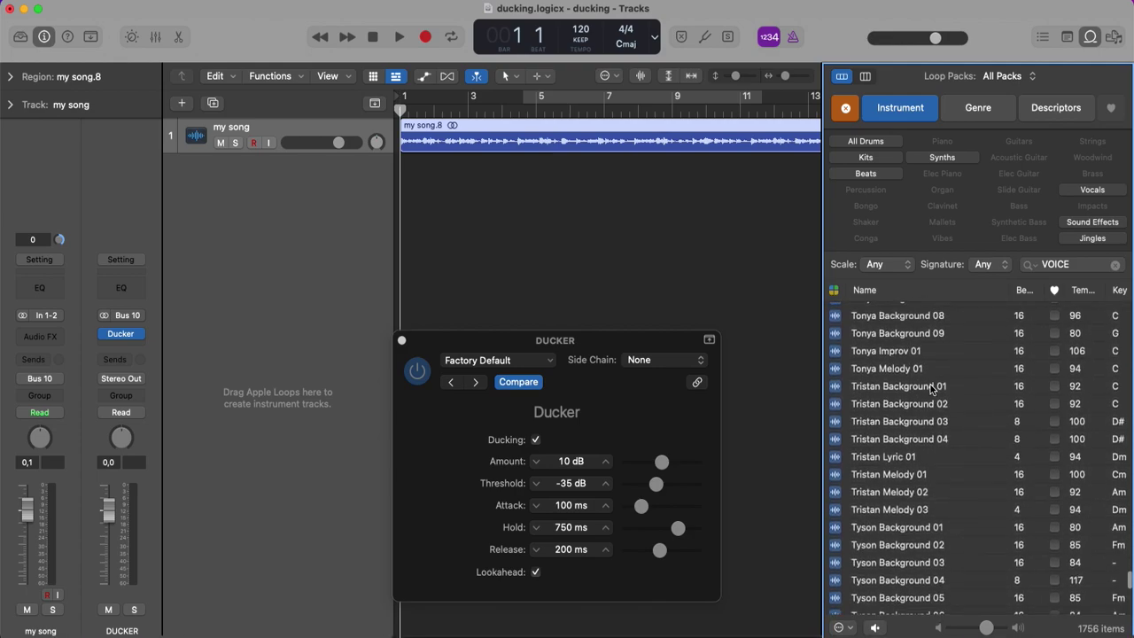
left_click(921, 509)
left_click(925, 551)
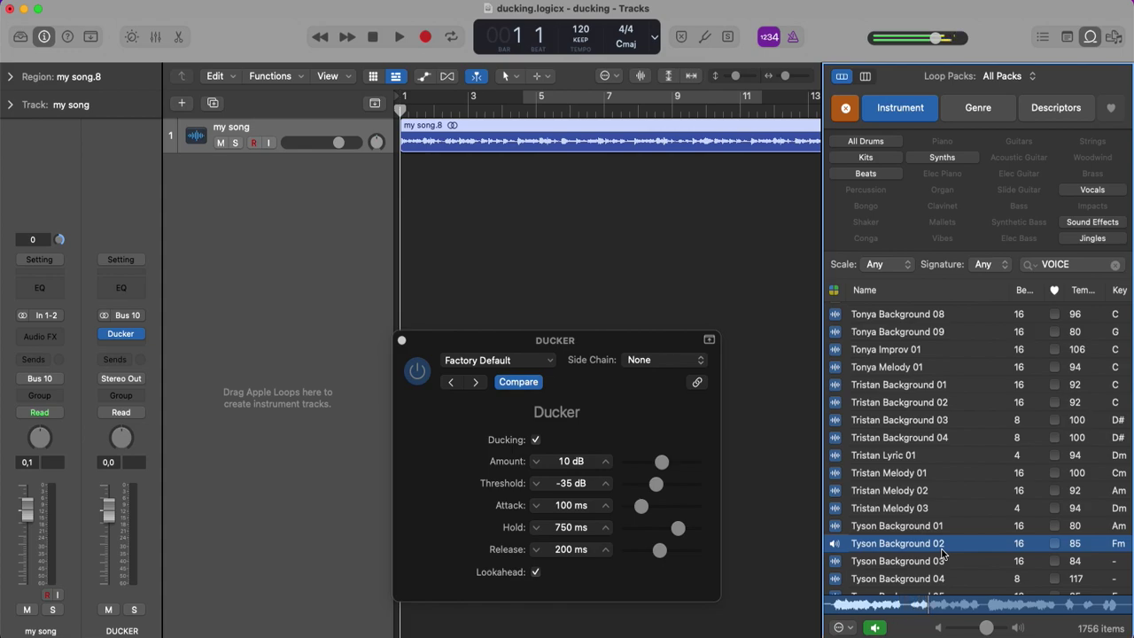
Preview the Tyson Improv 04 loop, stop it, and place it at bar 5 on a new track below my song.
scroll(939, 556, "down", 3)
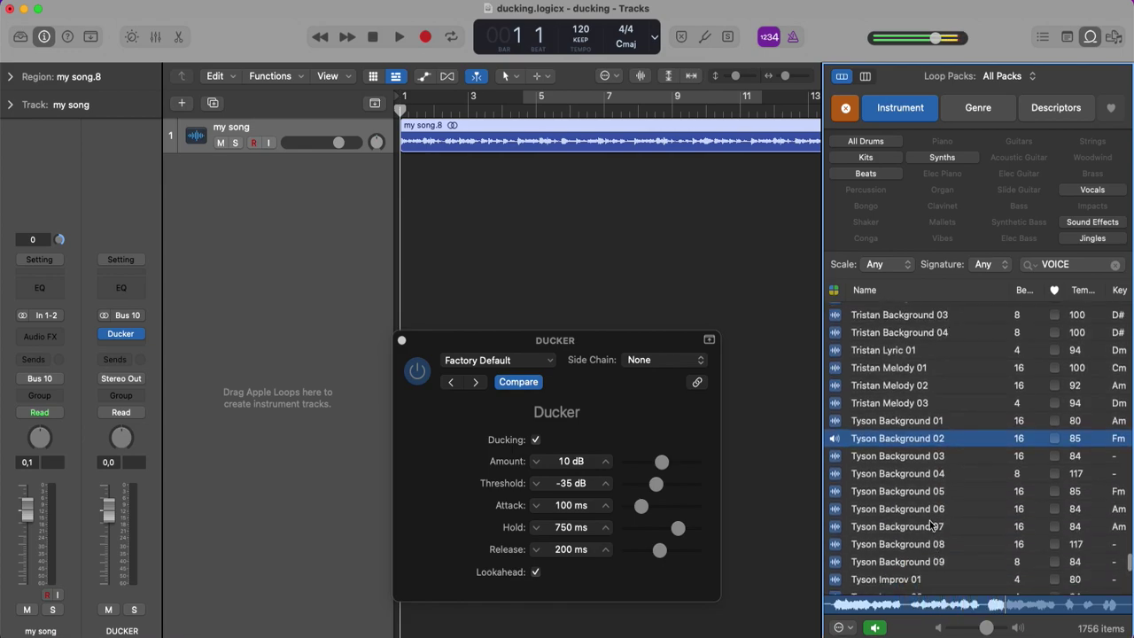
scroll(926, 541, "down", 3)
left_click(911, 551)
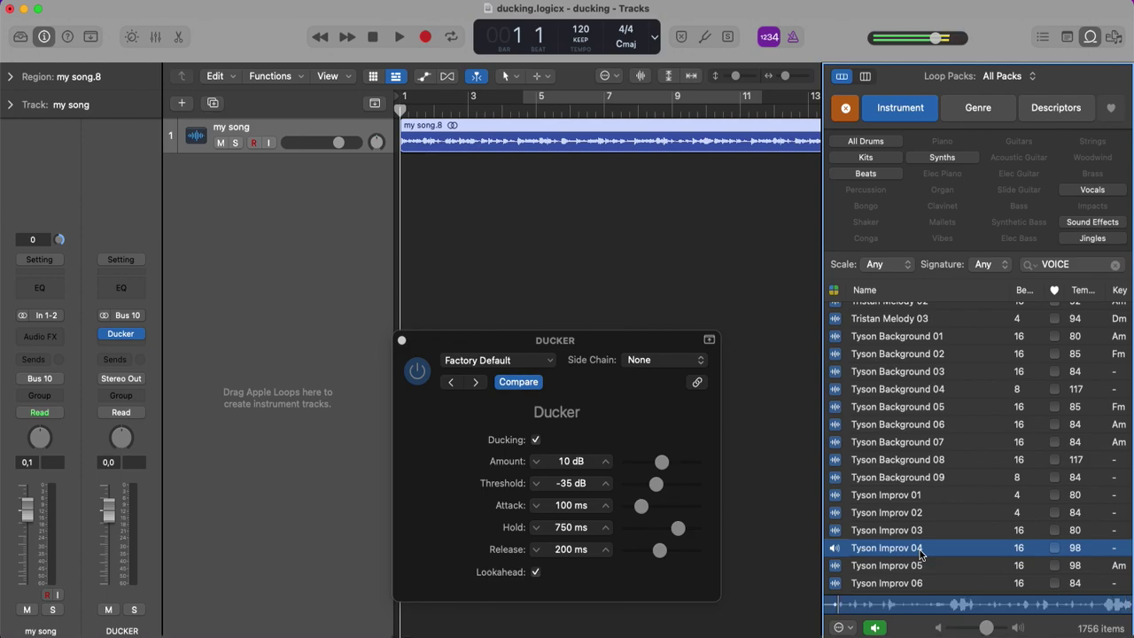
left_click(836, 548)
left_click(934, 548)
left_click_drag(933, 548, 534, 198)
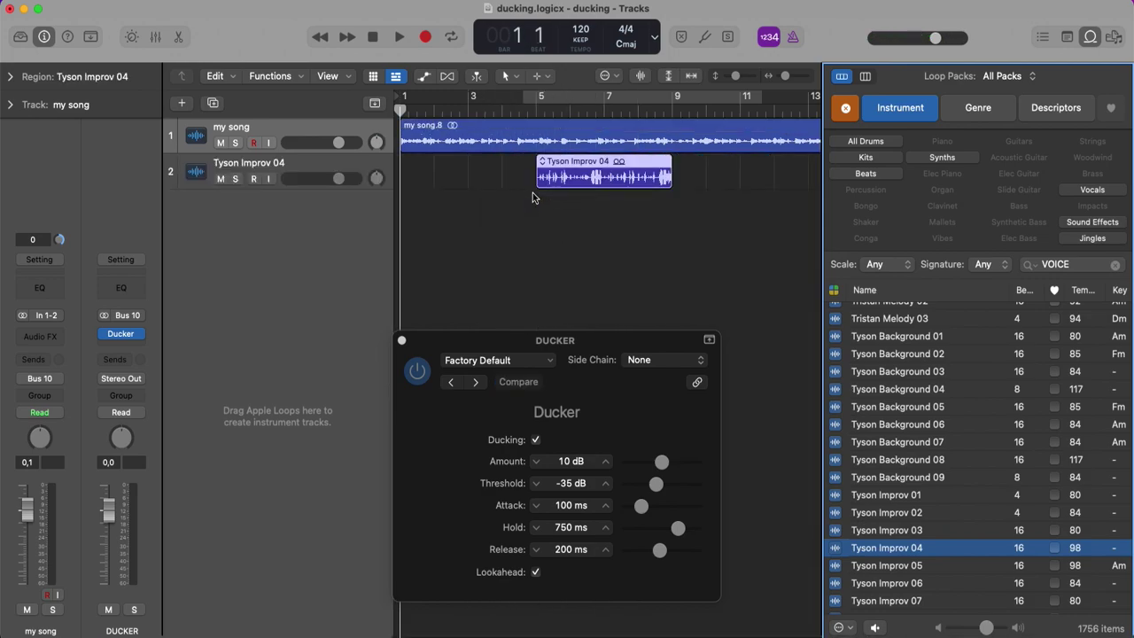
Rename the track holding the Tyson Improv 04 loop as DJ.
left_click(292, 176)
double_click(276, 162)
type("D")
key("Return")
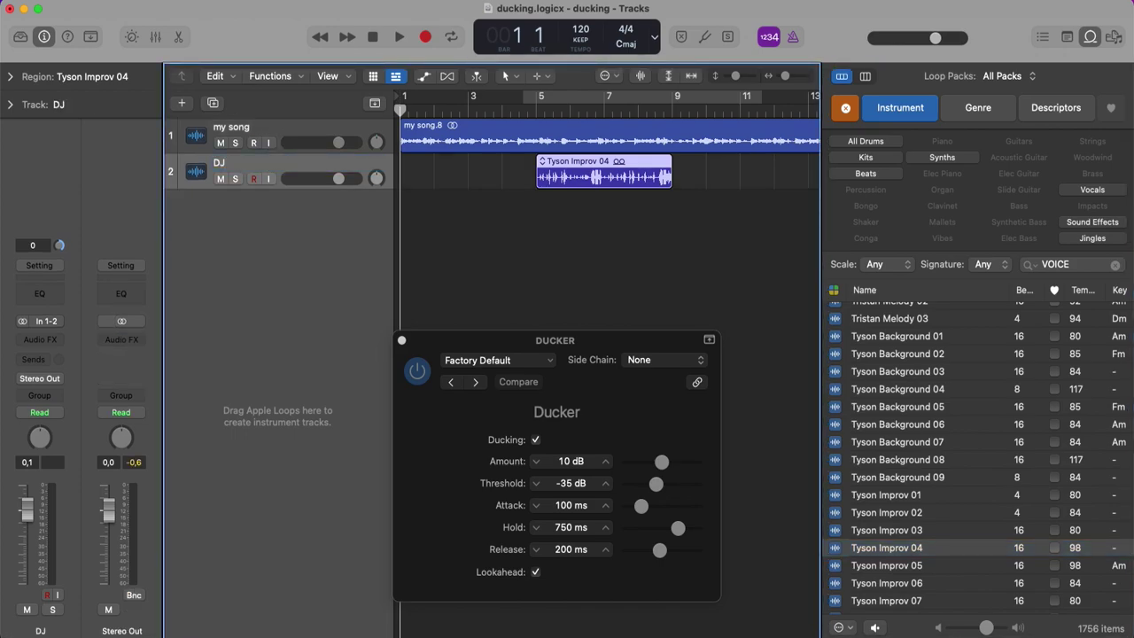
Set the Ducker's side chain source to DJ (Audio 2) and play the project from bar 1 past the voice loop to audition it.
left_click(696, 361)
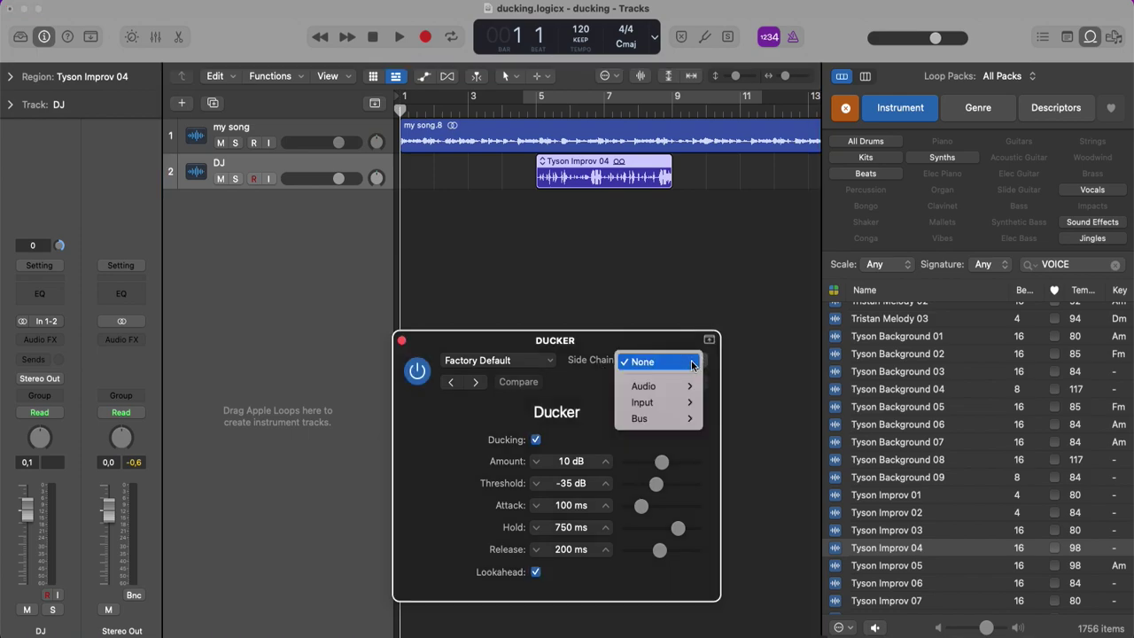
mouse_move(676, 401)
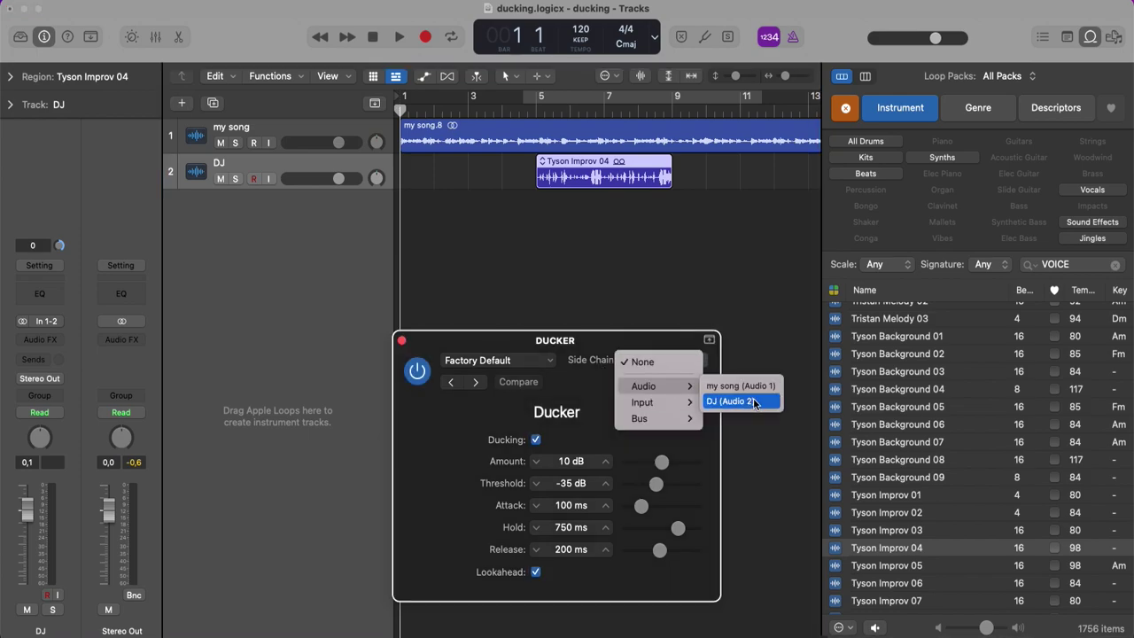
left_click(751, 403)
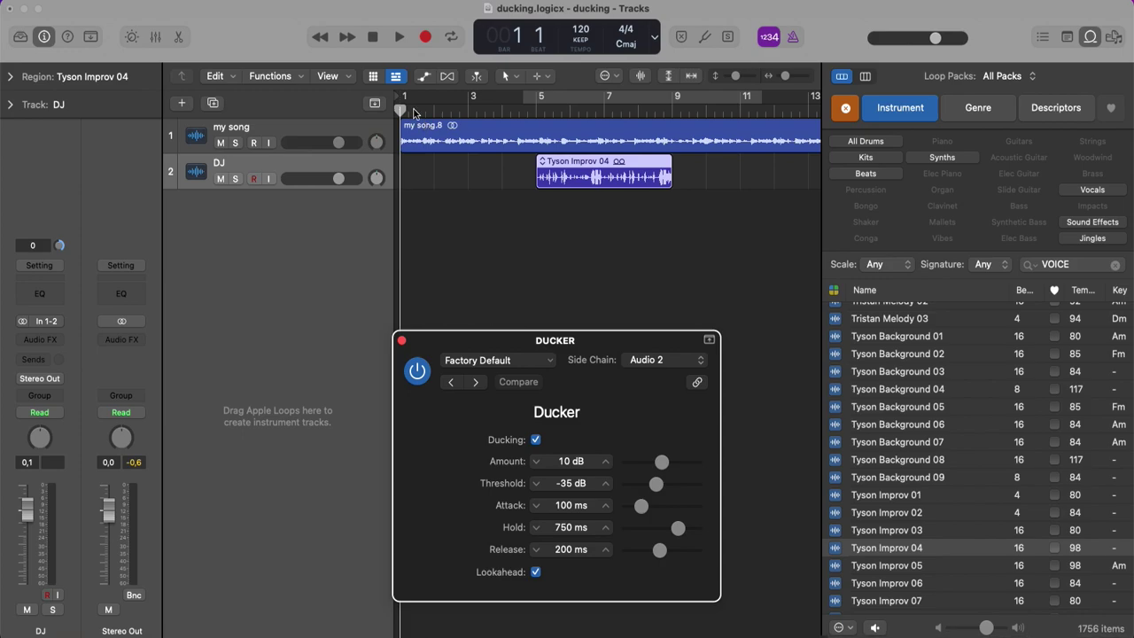
key("space")
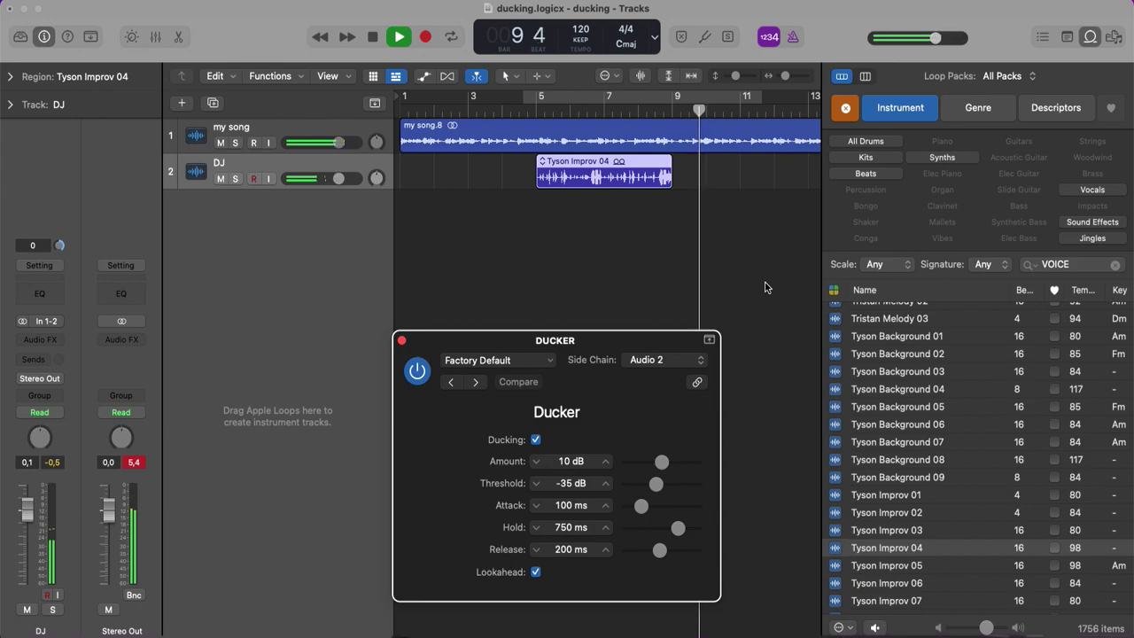
key("space")
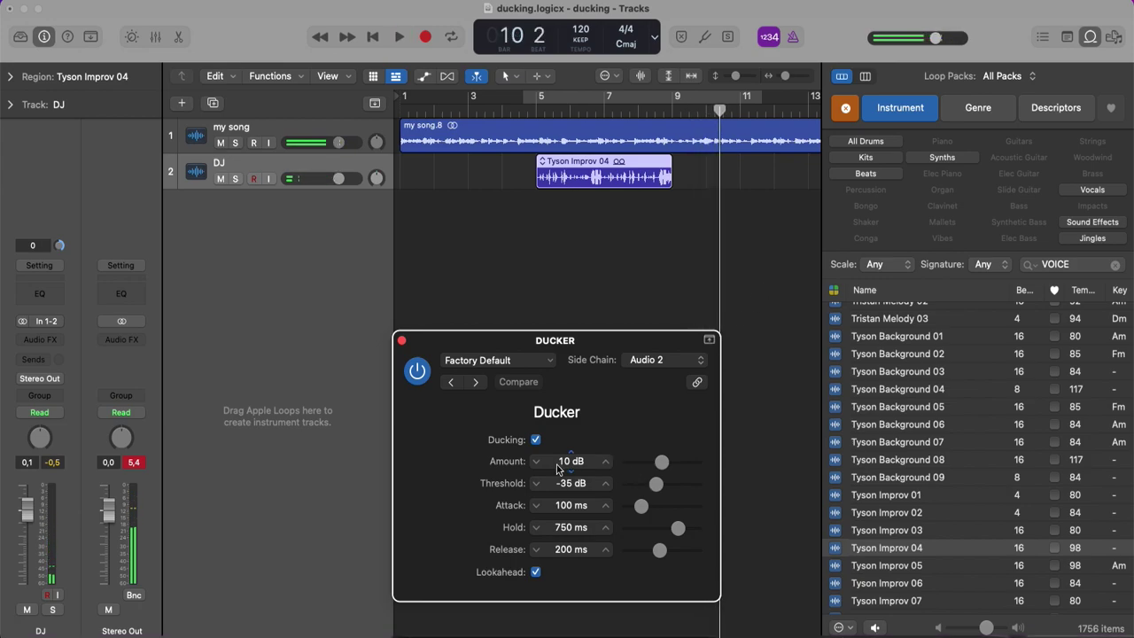
Select the my song track and raise its region's gain to +5.8 dB.
left_click(311, 129)
left_click(11, 77)
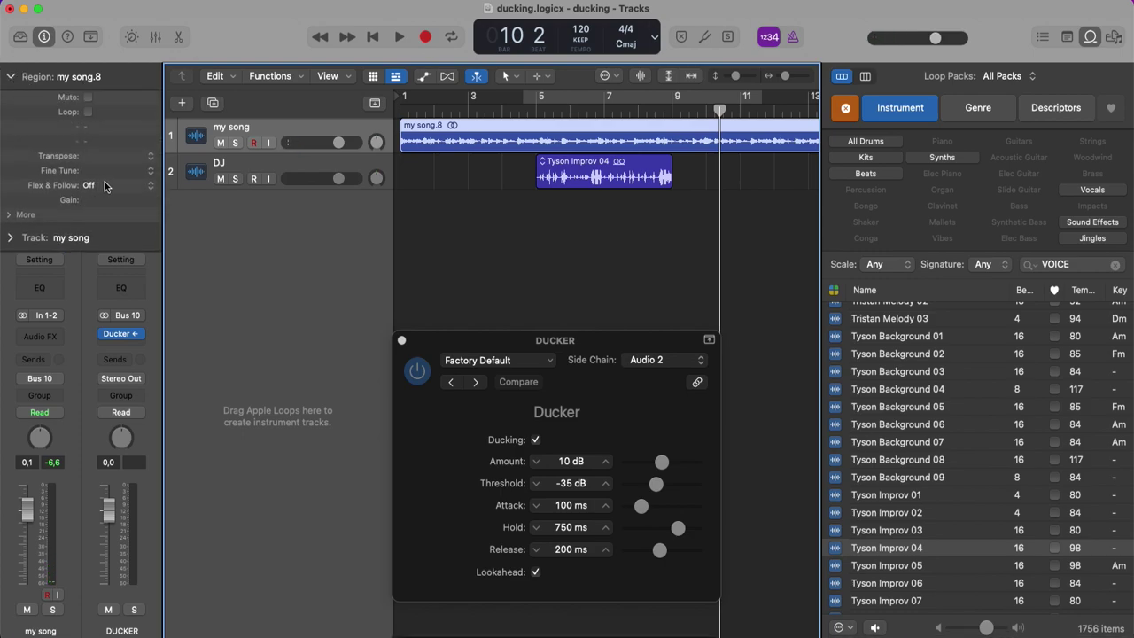
left_click_drag(108, 208, 103, 67)
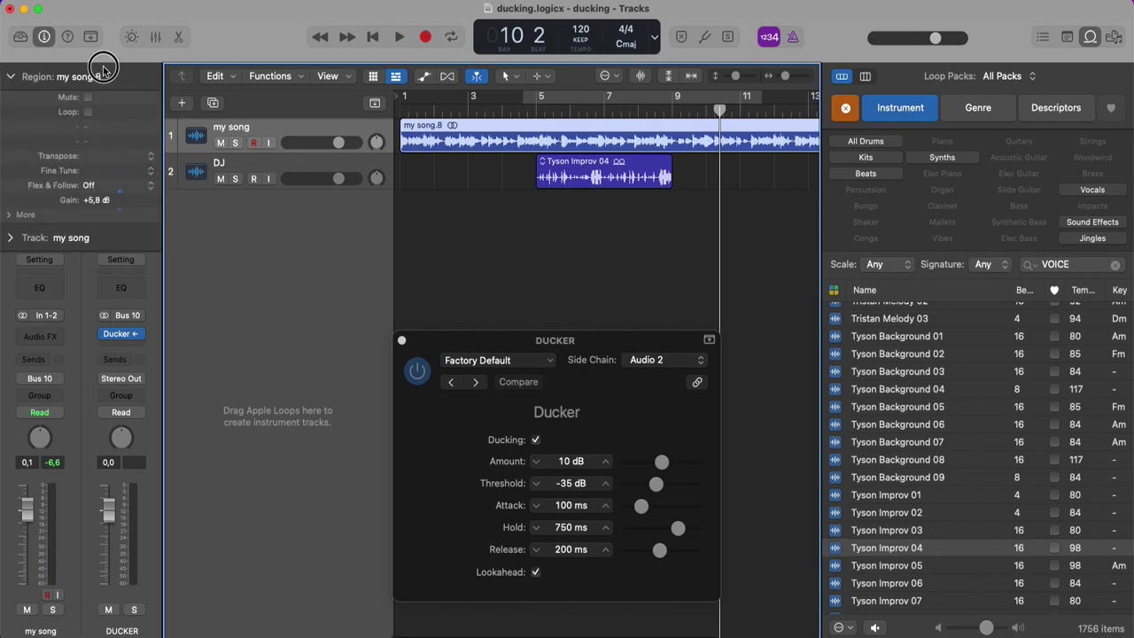
Set the Ducker's Amount to 15 dB and audition the ducking by playing from about bar 4 past the voice loop.
left_click(536, 461)
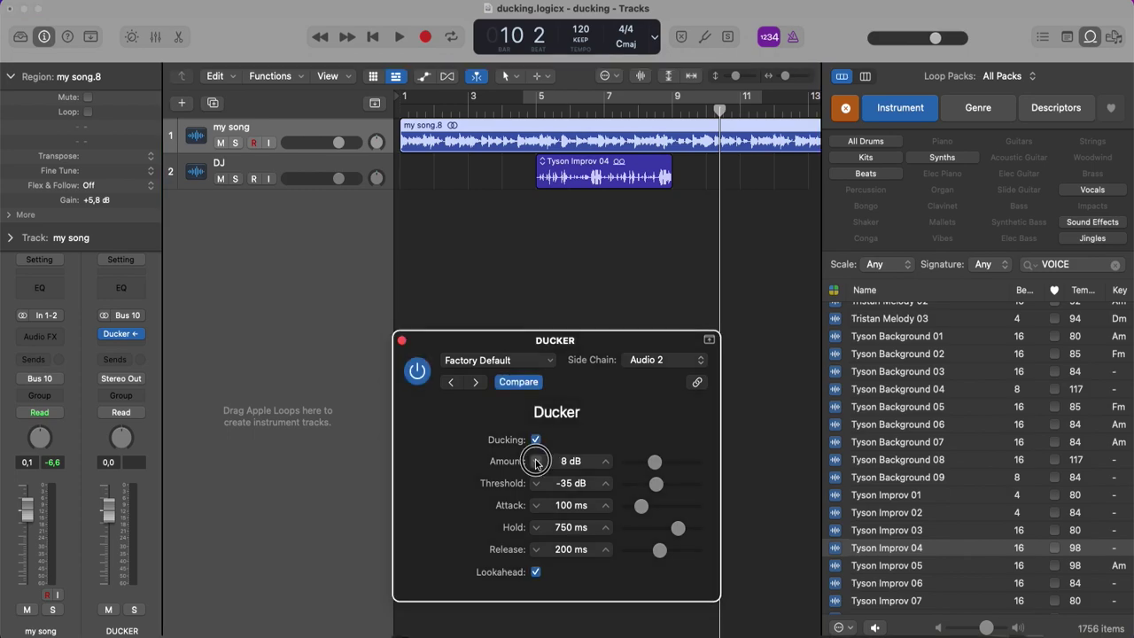
left_click(606, 460)
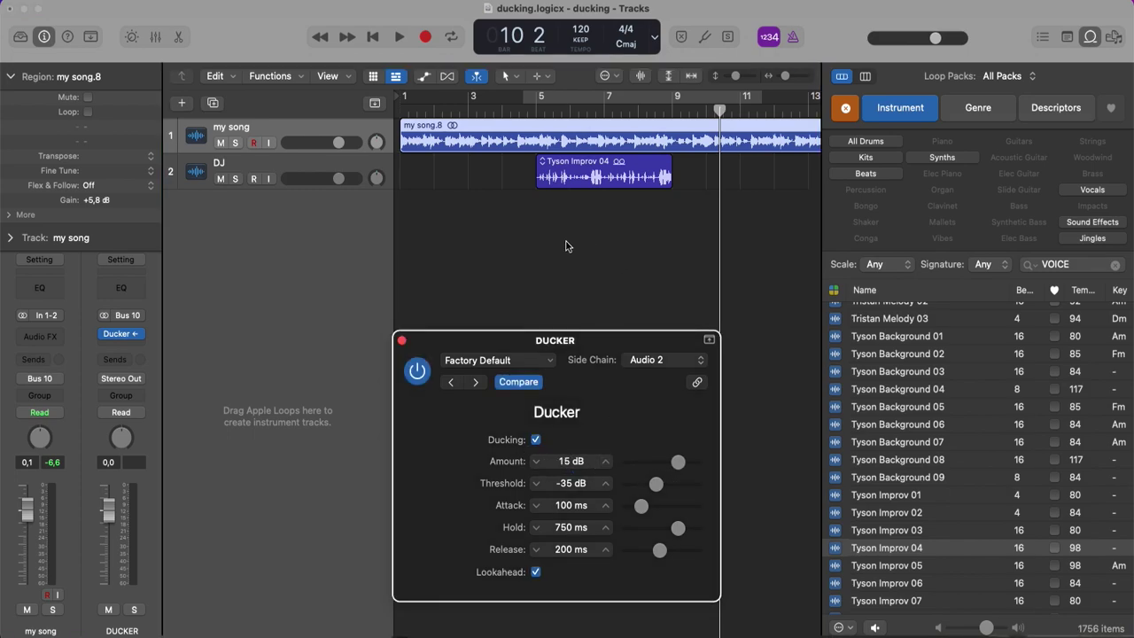
double_click(504, 112)
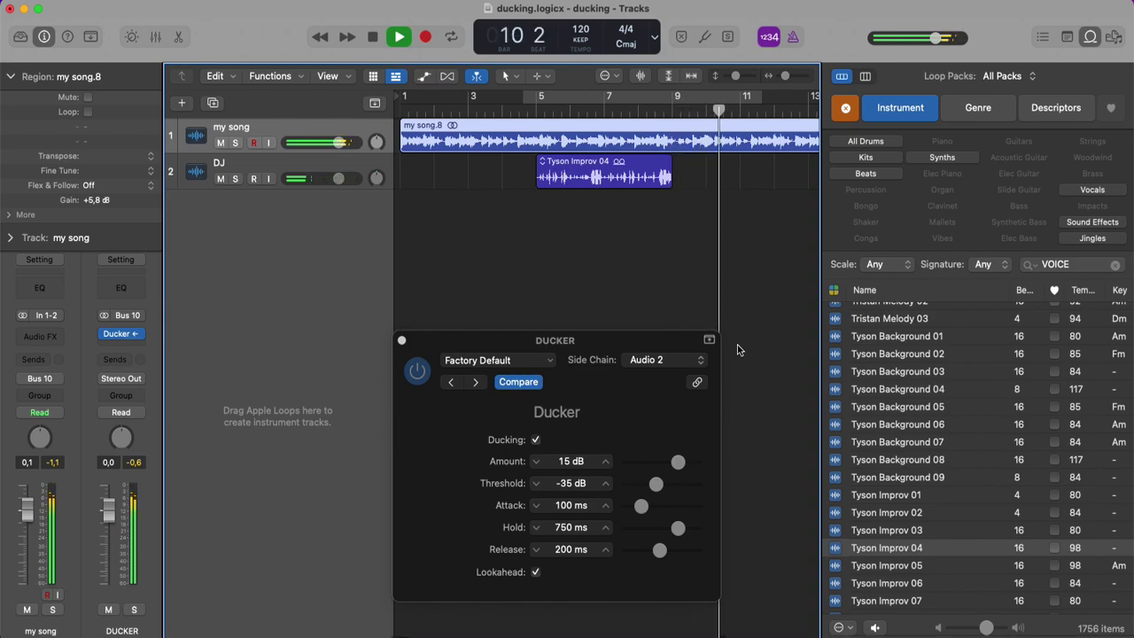
left_click(737, 250)
key("space")
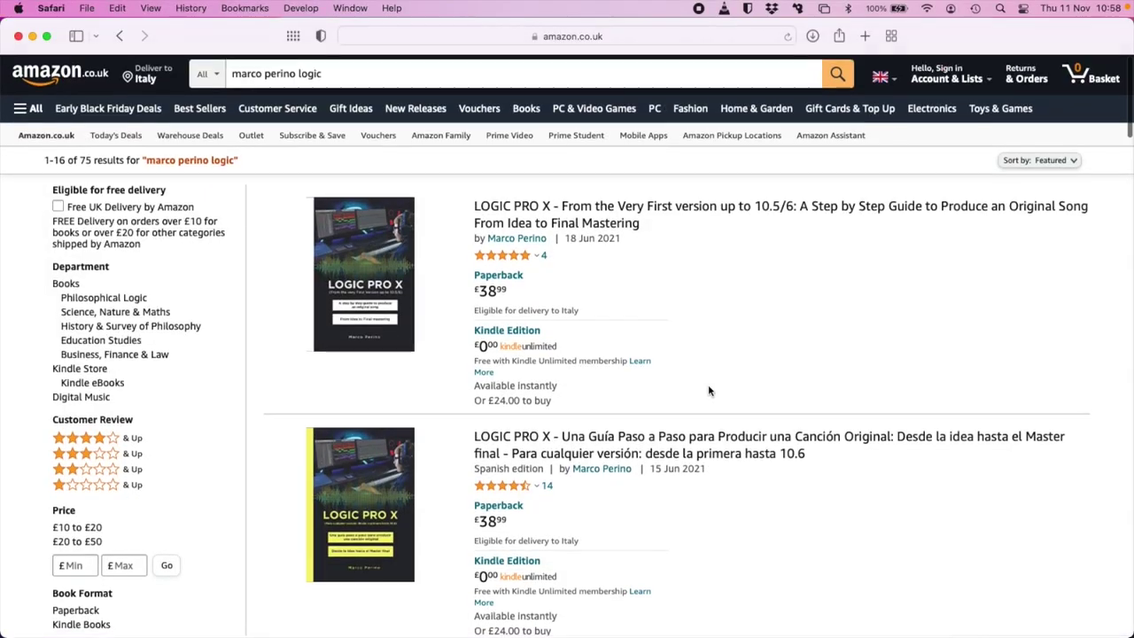
Look through the Logic Pro books listed in the Amazon search results.
scroll(708, 390, "down", 3)
scroll(709, 391, "down", 3)
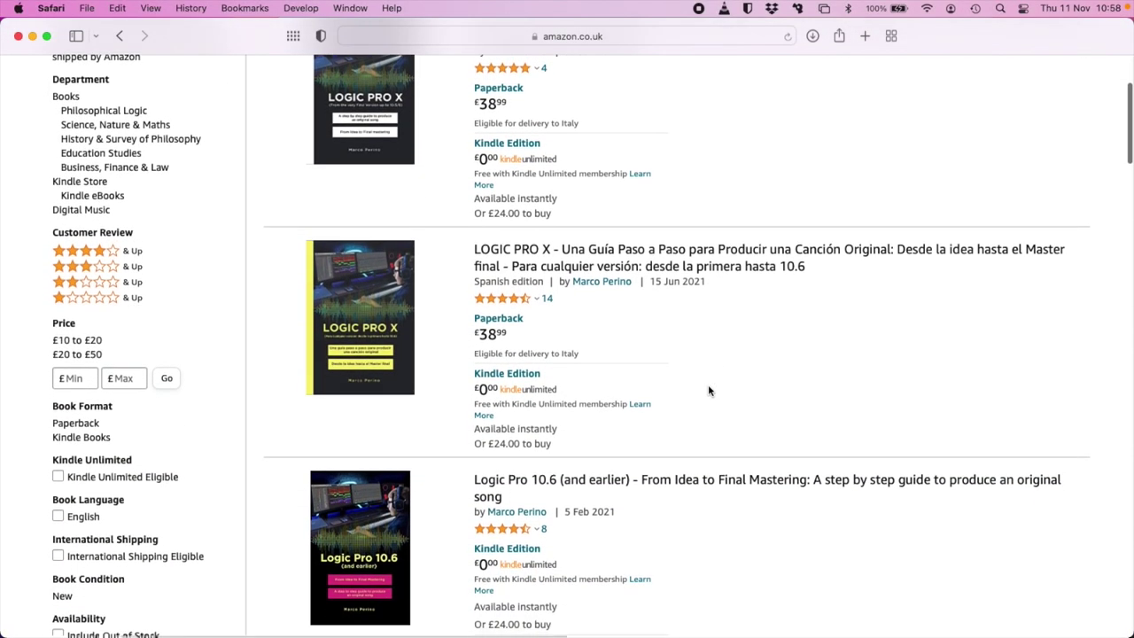
scroll(709, 391, "down", 2)
scroll(708, 391, "down", 4)
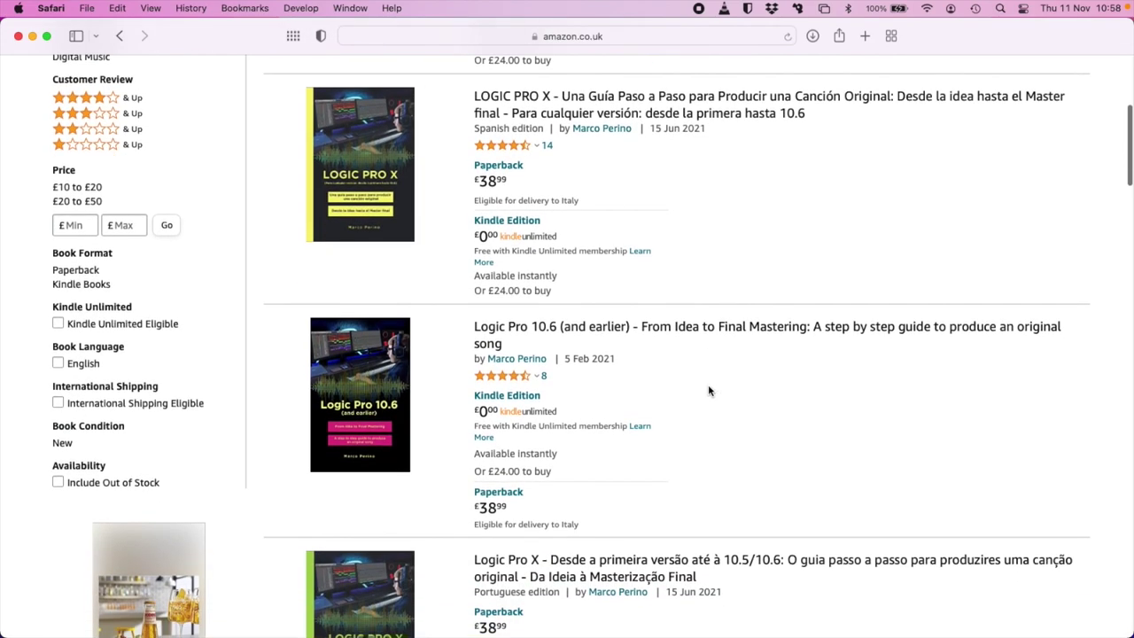
scroll(709, 390, "down", 3)
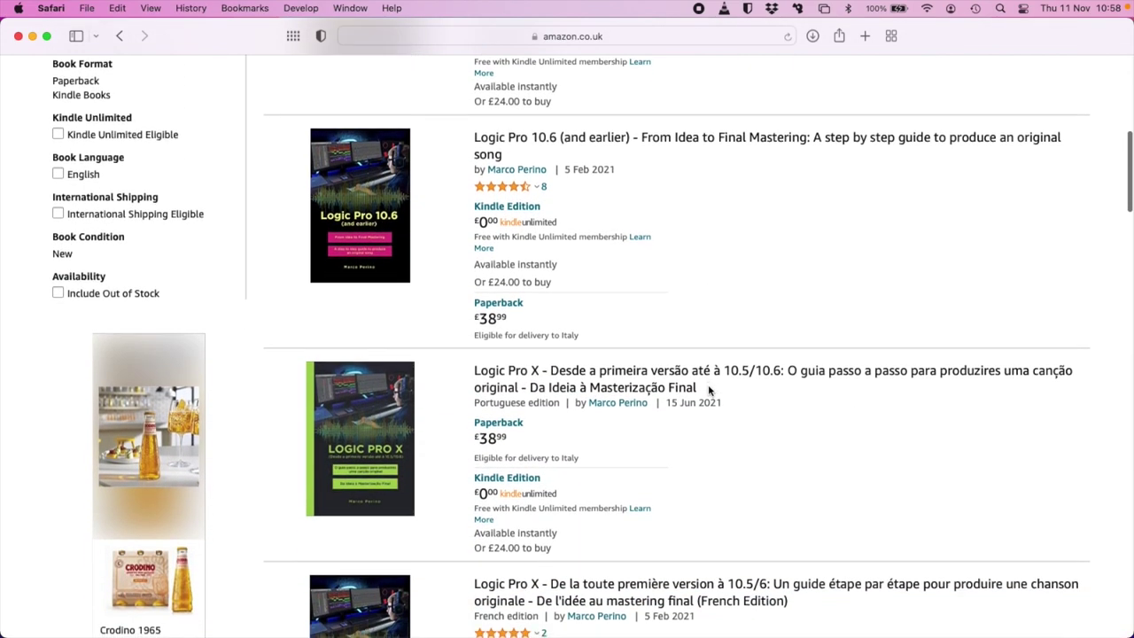
scroll(709, 391, "down", 5)
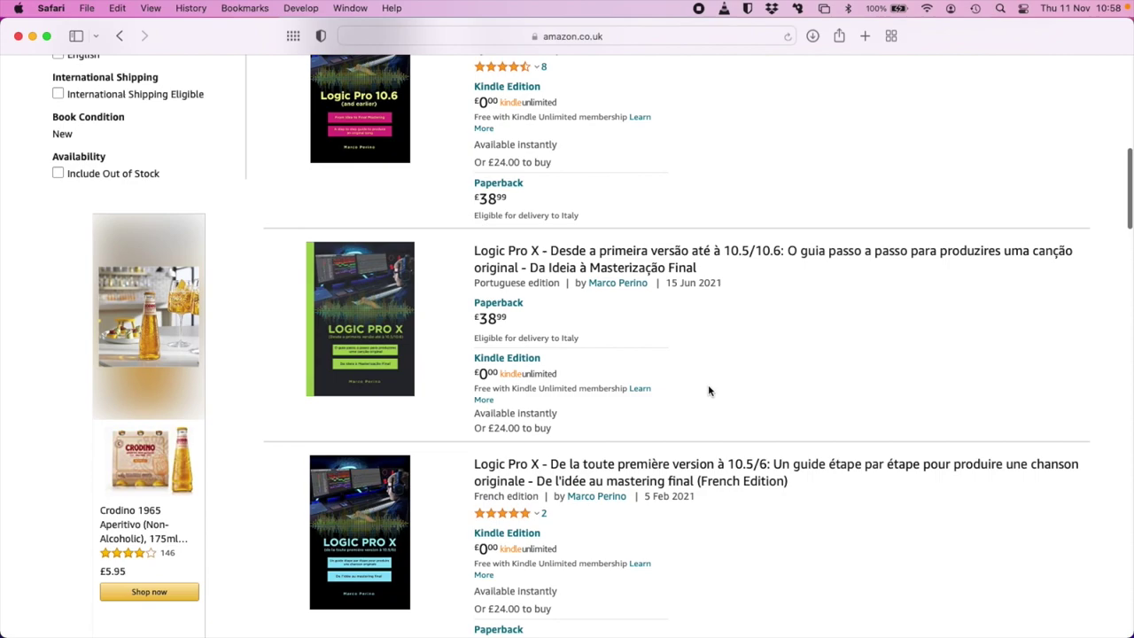
scroll(708, 391, "down", 1)
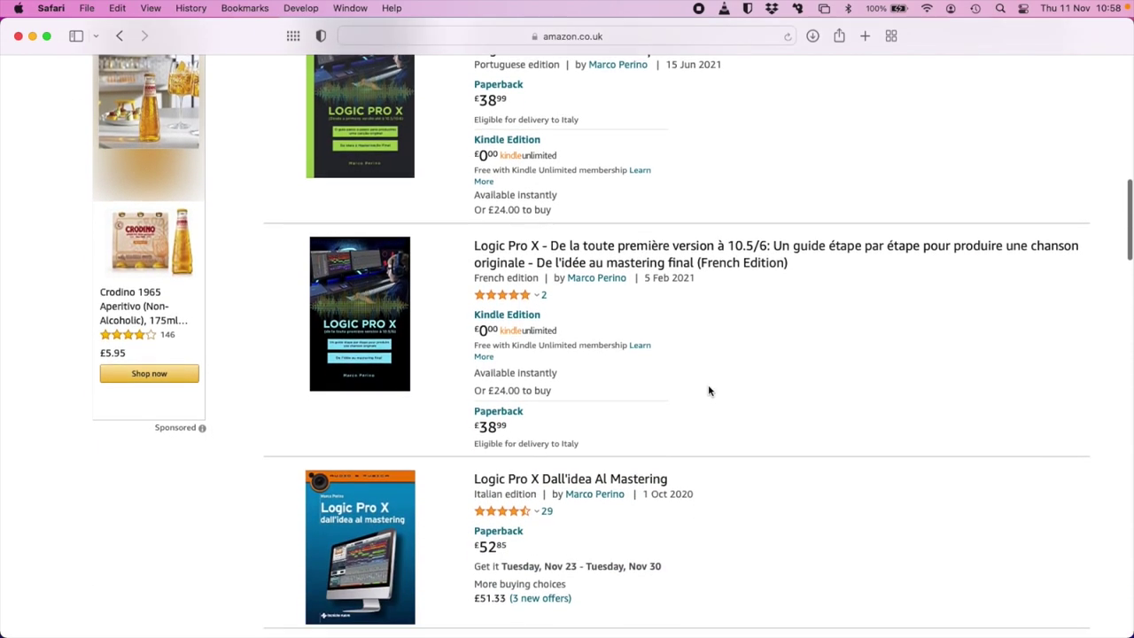